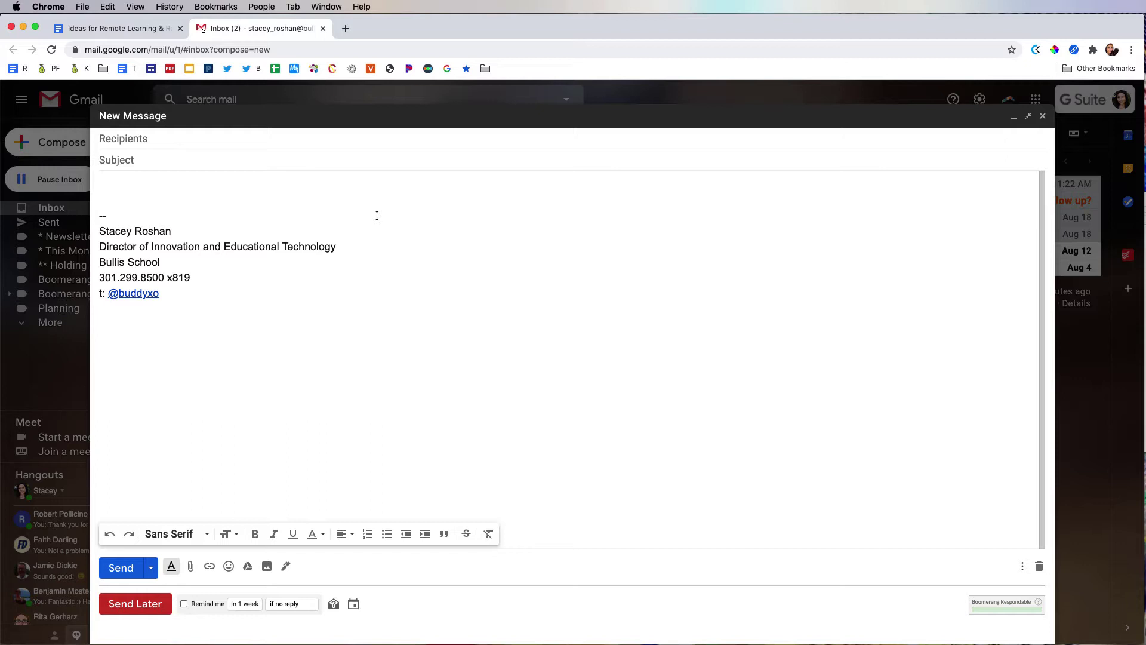
Step: Turn on Grammarly's 'Show definitions and synonyms via double clicks' option over the Gmail draft
click(569, 188)
click(1074, 50)
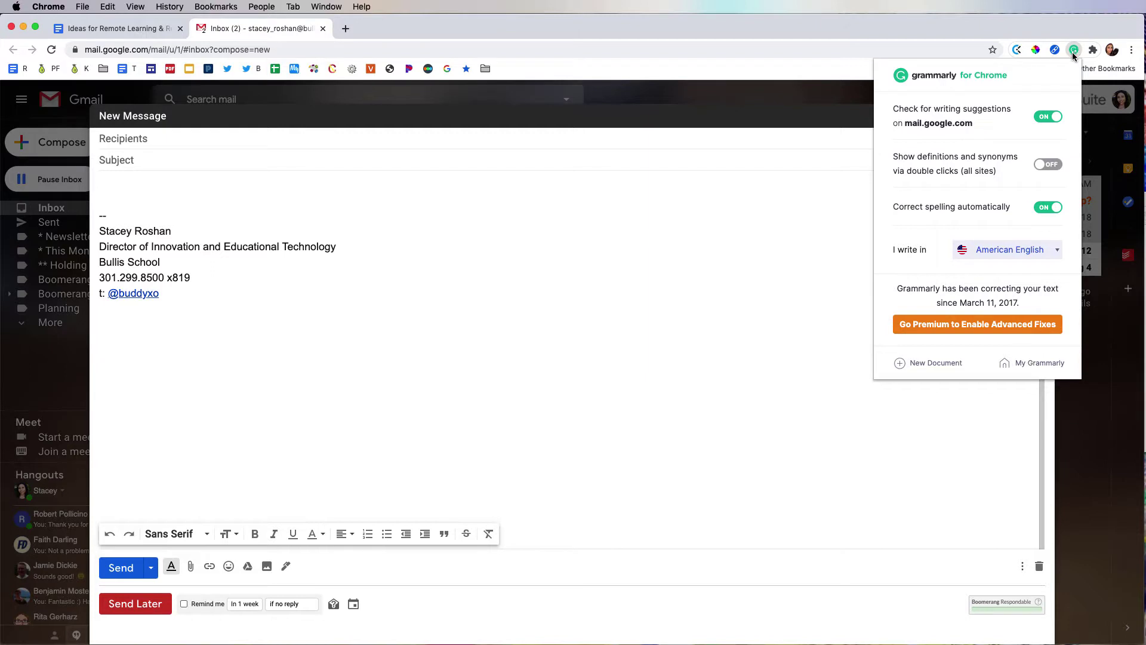
click(1051, 170)
Step: Search 'grammarly chrome extension' in a new tab and open the Grammarly for Chrome Web Store listing
click(1074, 49)
click(344, 29)
text(grammarly chrome extension)
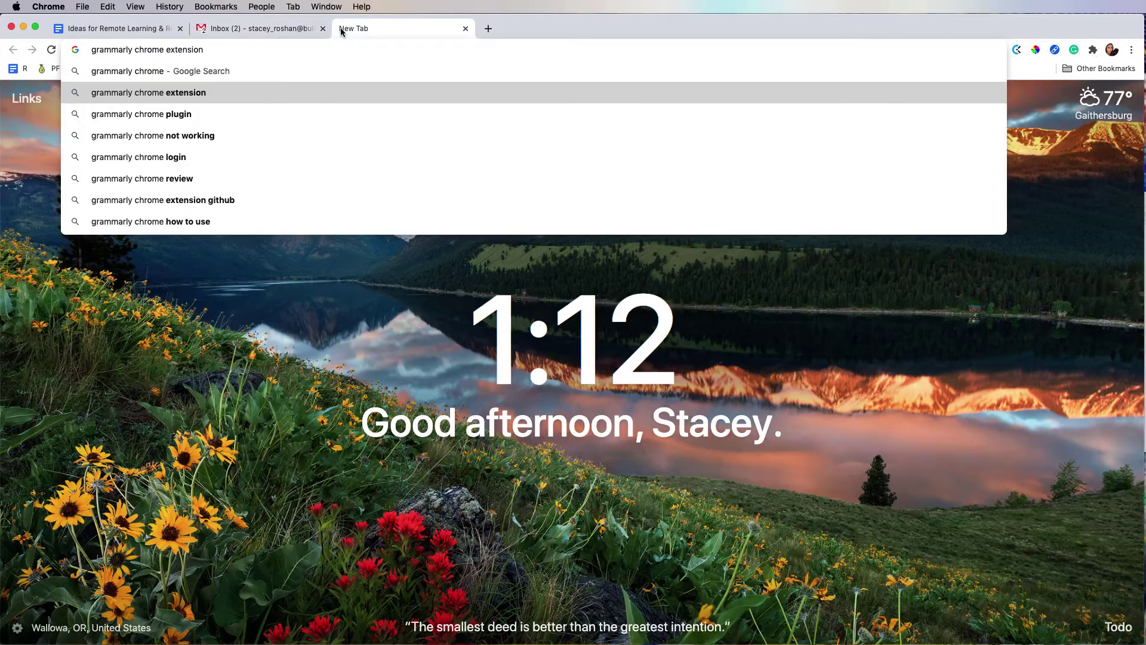
key(Return)
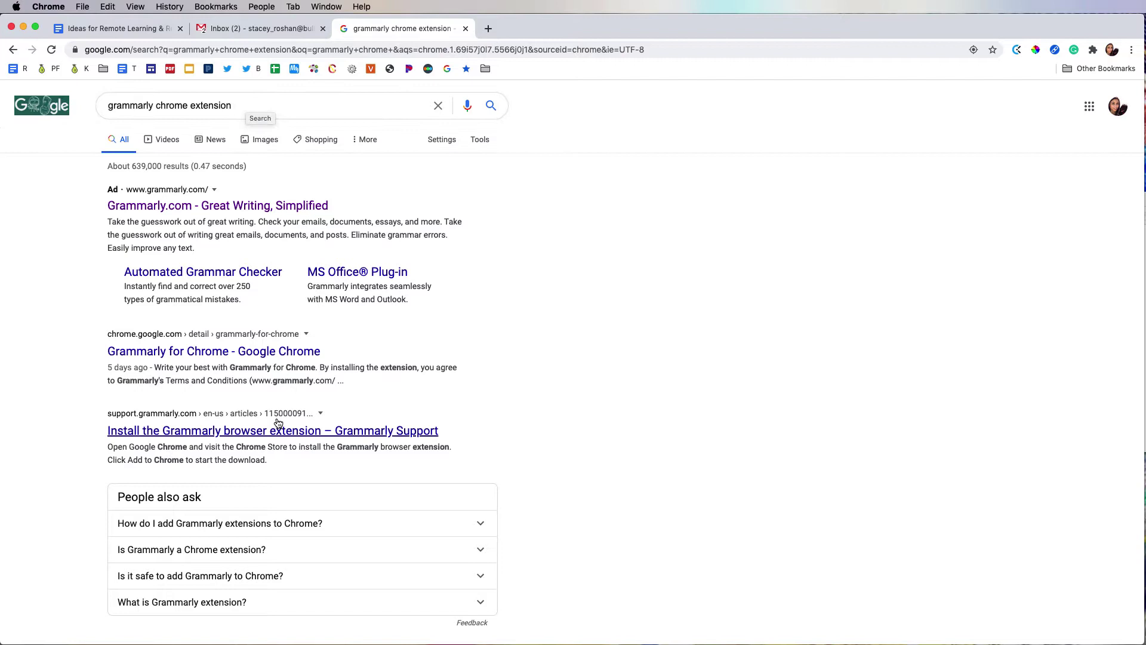
click(284, 354)
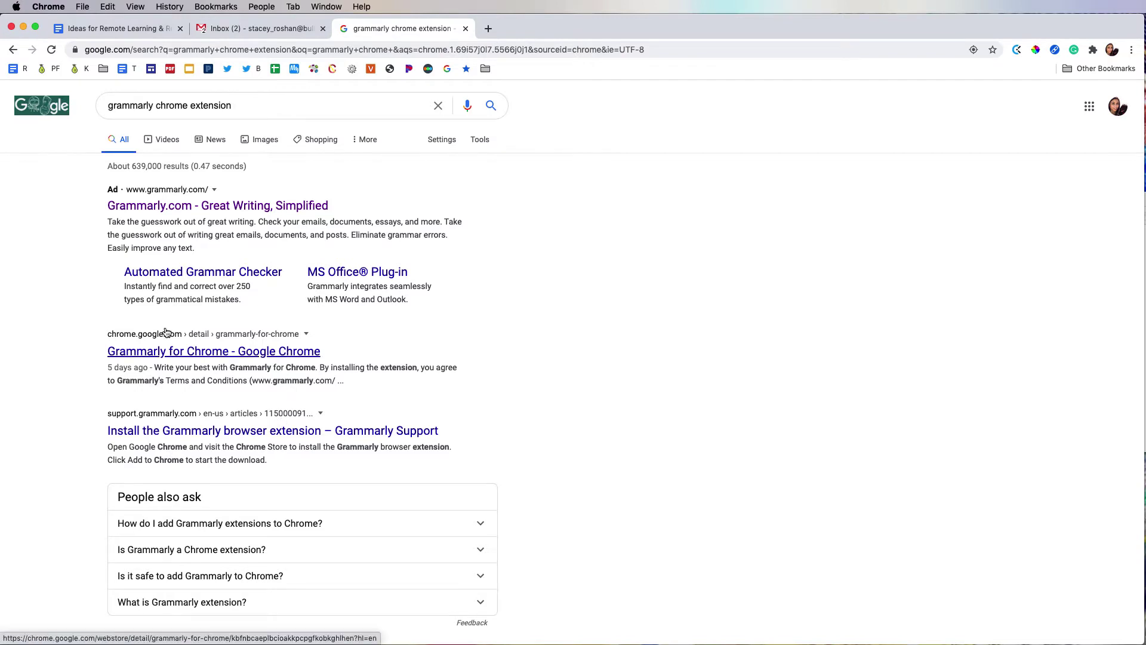
click(161, 355)
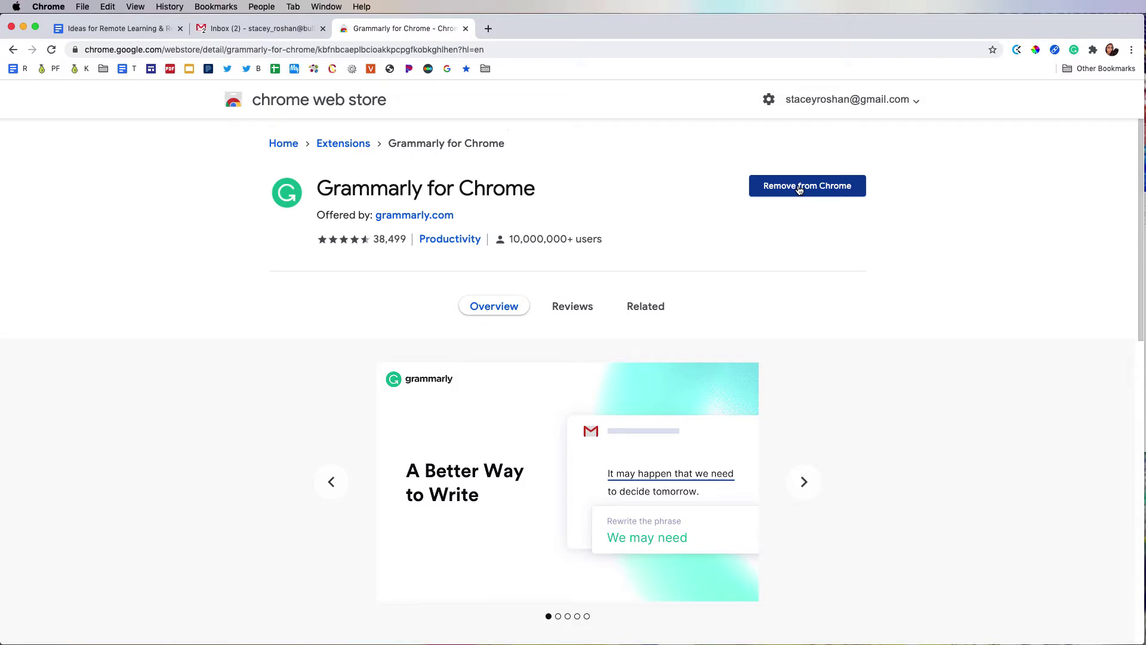
Step: Back in Gmail, type 'Let's get to wrighting an email.' in the body, followed by blank lines
key(super+w)
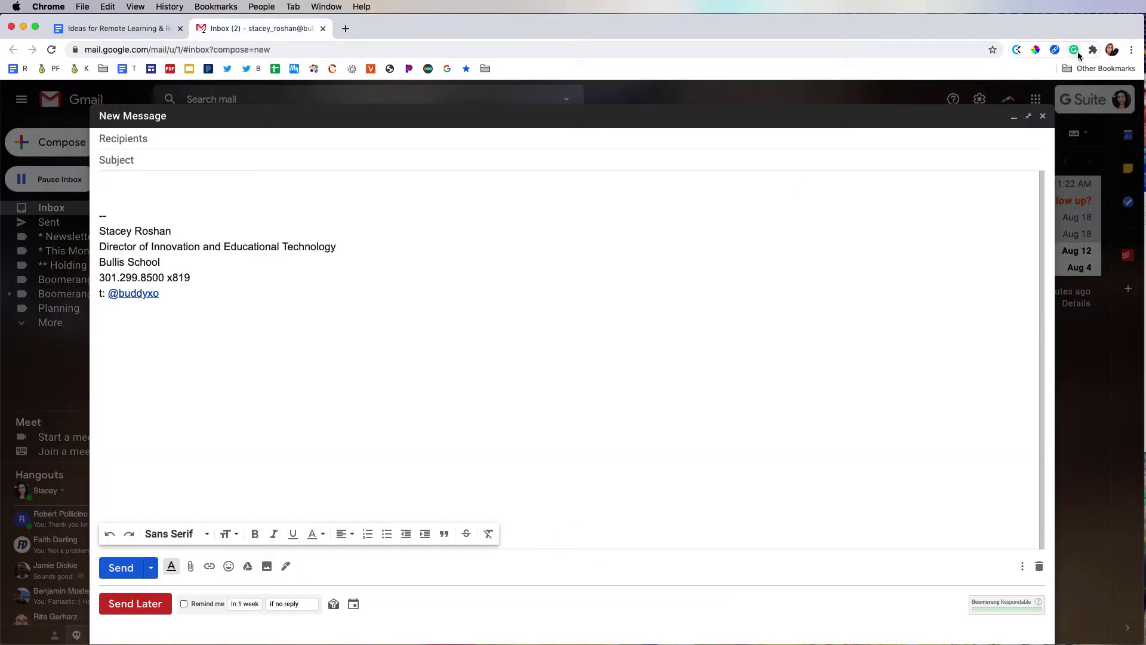
click(1075, 50)
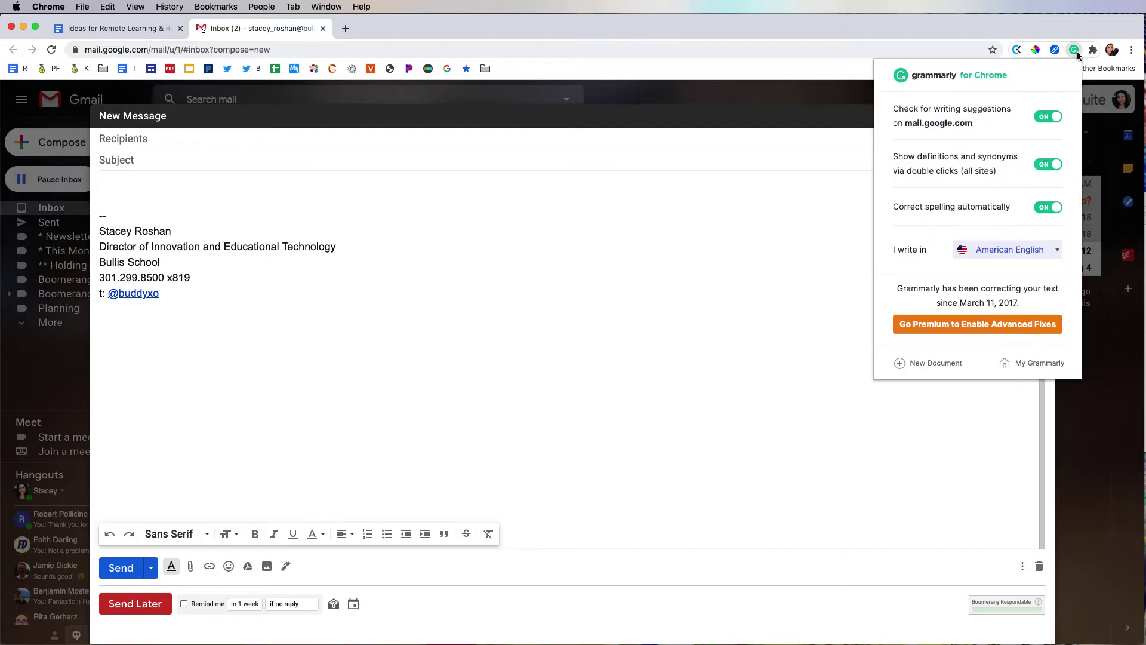
click(120, 184)
text(Let's )
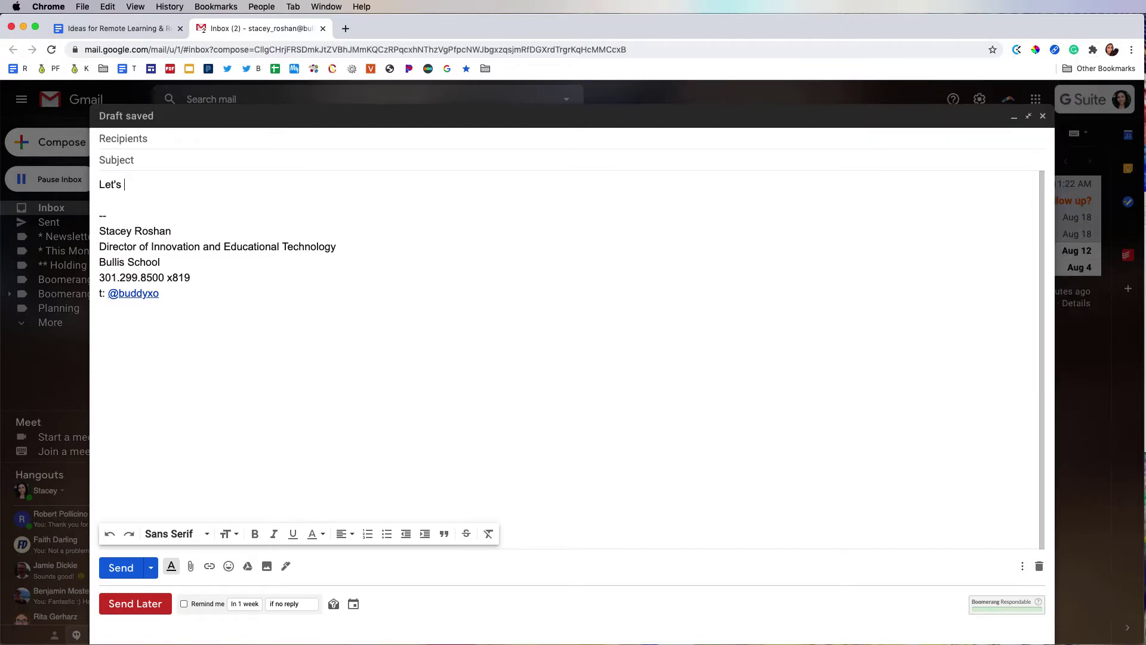
text(get to wrighting an email.)
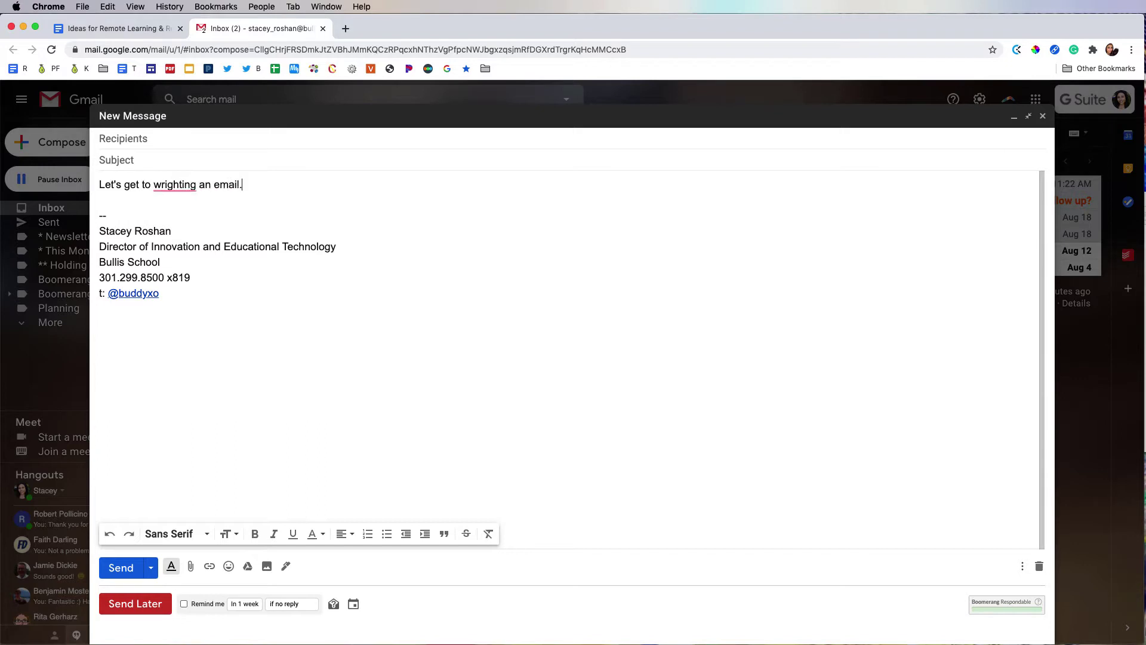
key(Return)
key(Return)
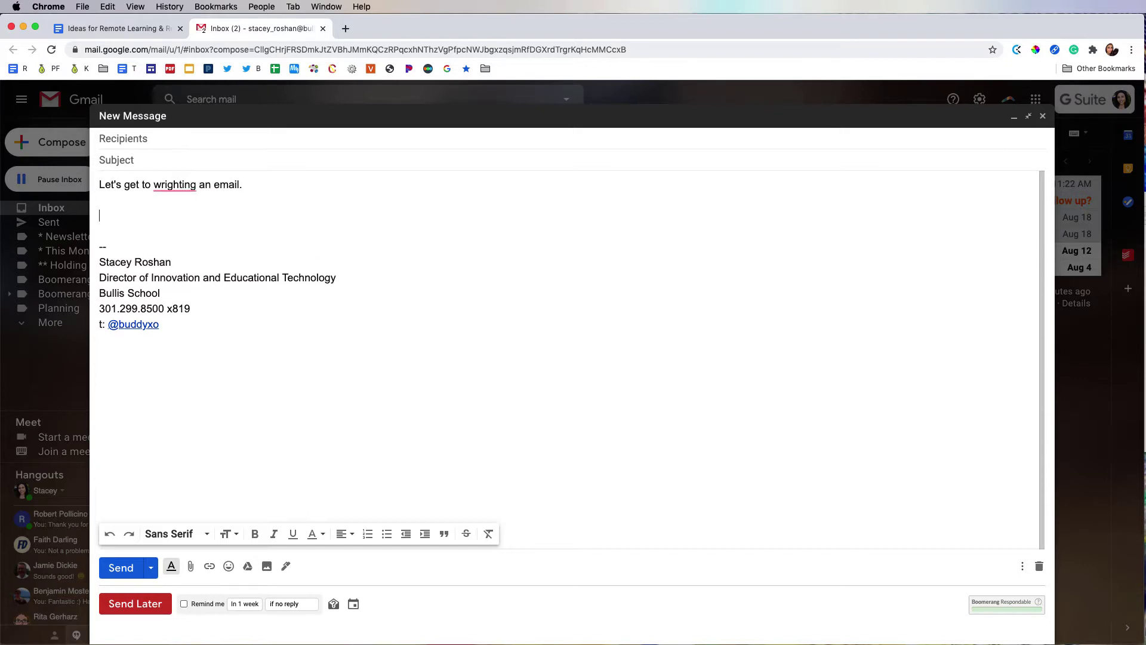
Step: Open the draft in the full Grammarly editor and expand the 'wrighting' alert suggesting 'writing'
mouse_move(166, 188)
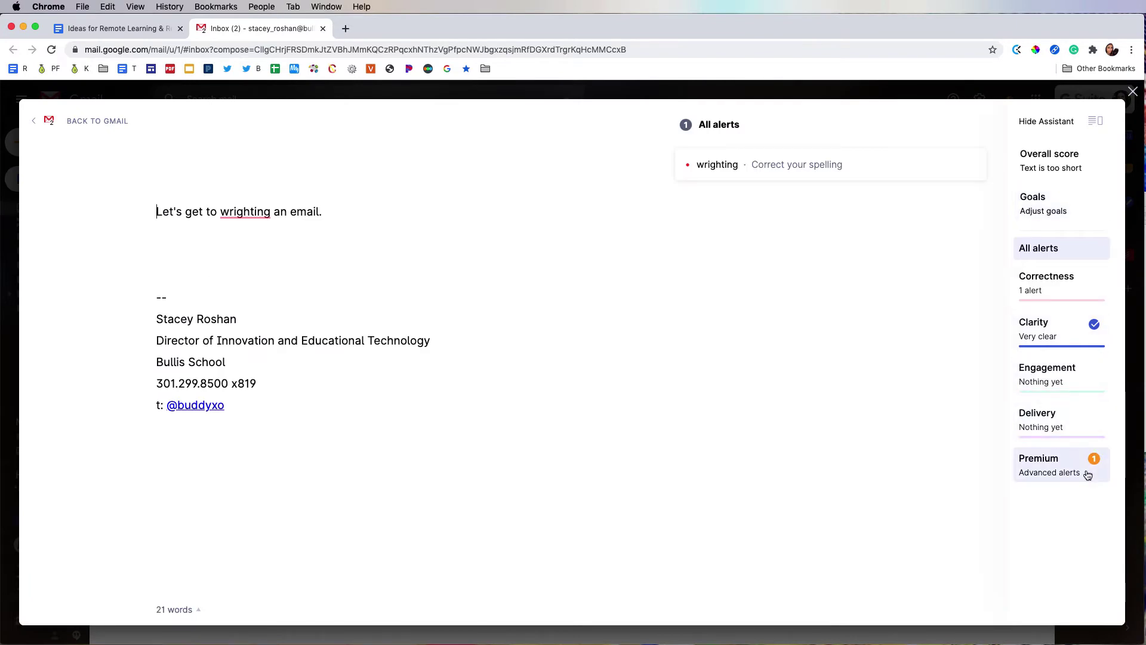
mouse_move(1080, 409)
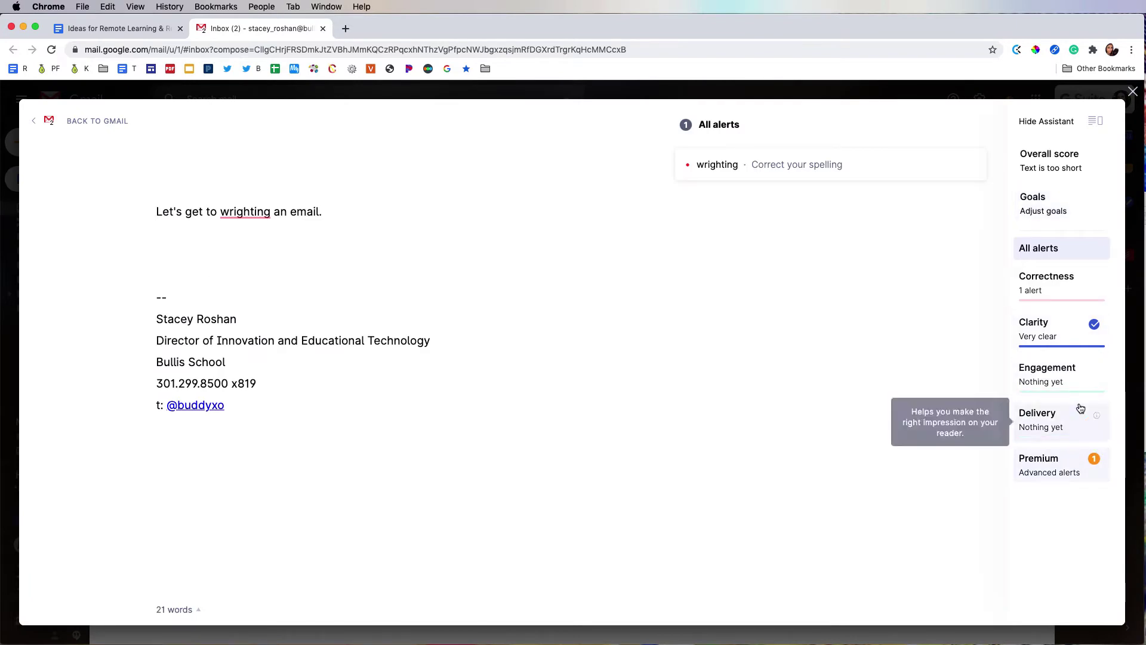
click(902, 173)
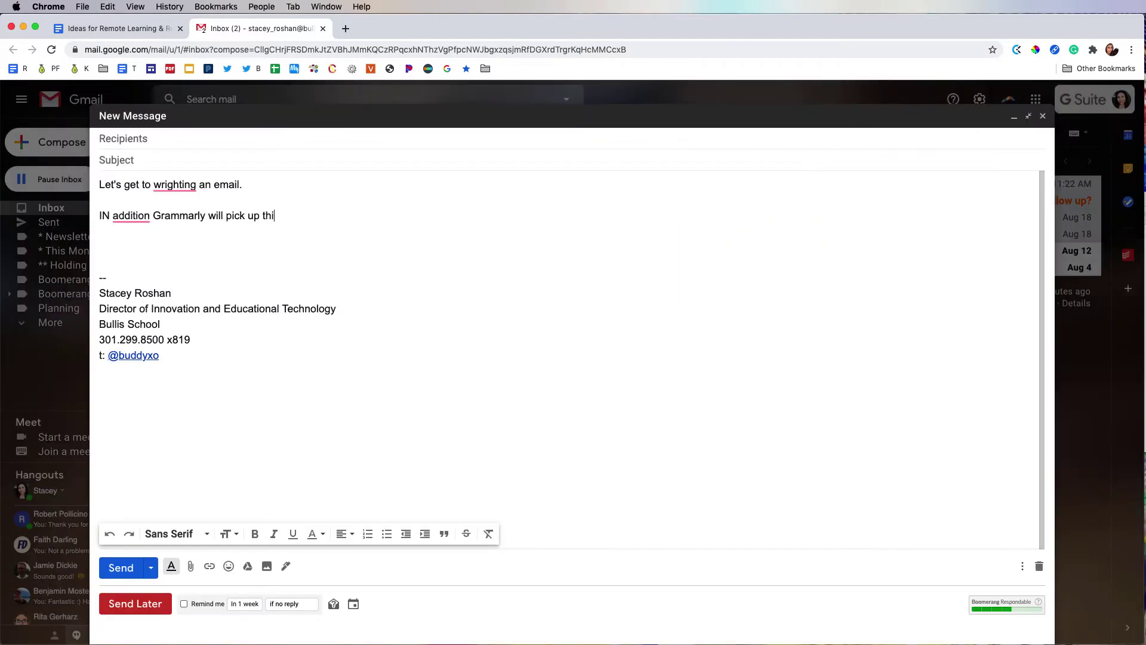
Step: Finish the line with 'punctuation mistakes.' and accept the 'addition,' comma and 'In' capitalization fixes
text(ngs such as punctuation mistakes.)
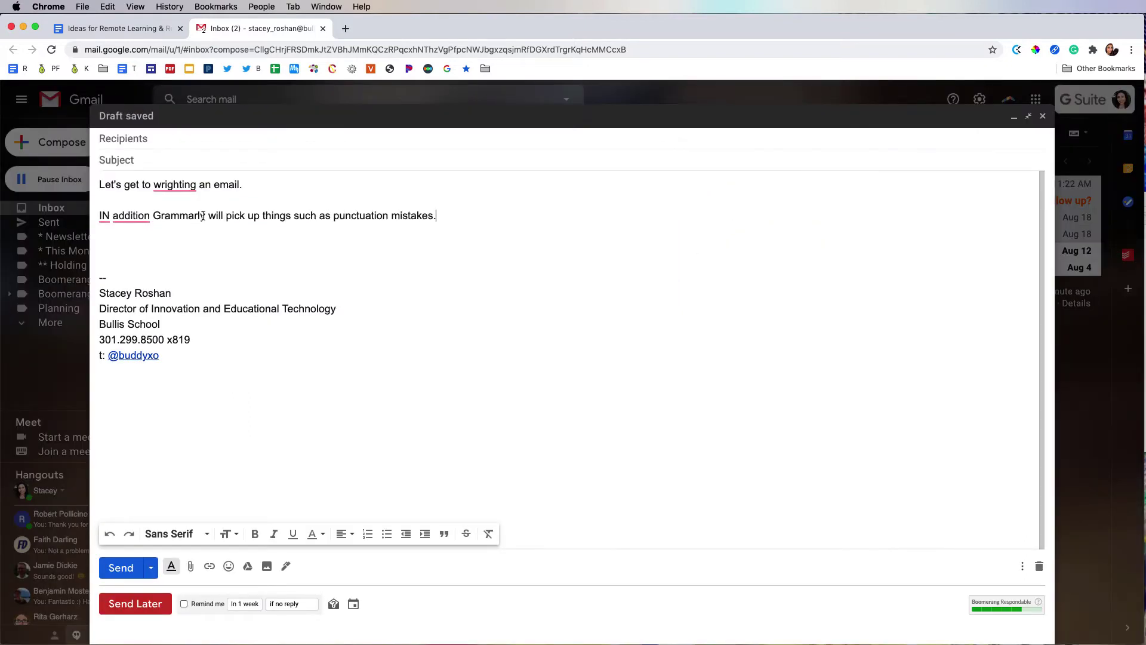
mouse_move(137, 215)
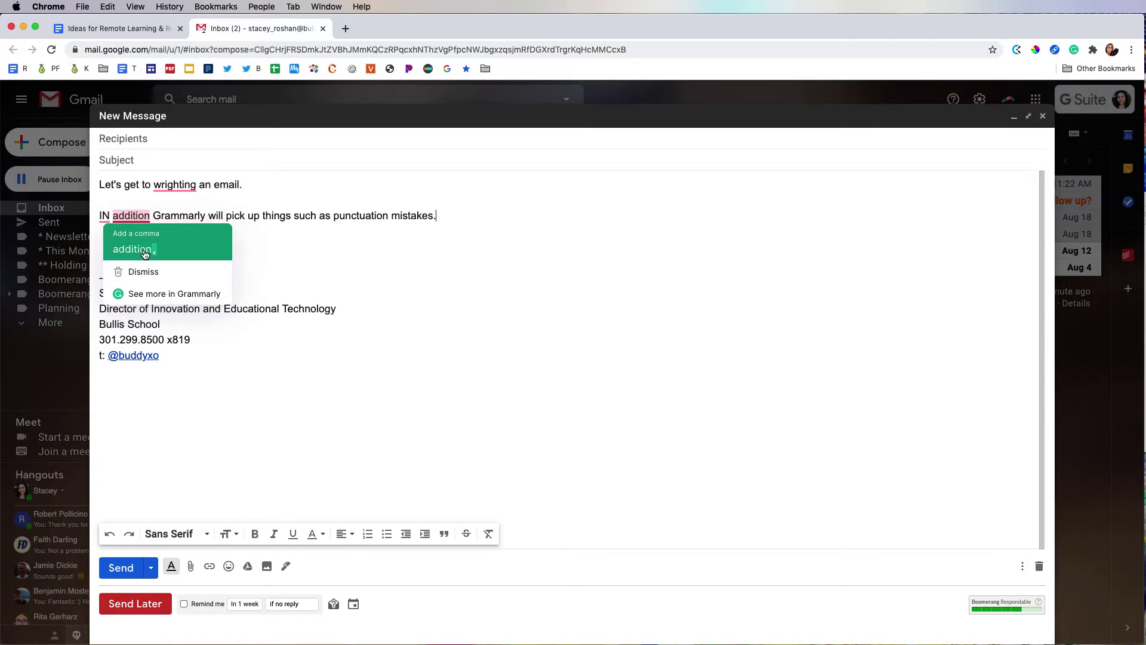
click(145, 255)
click(111, 250)
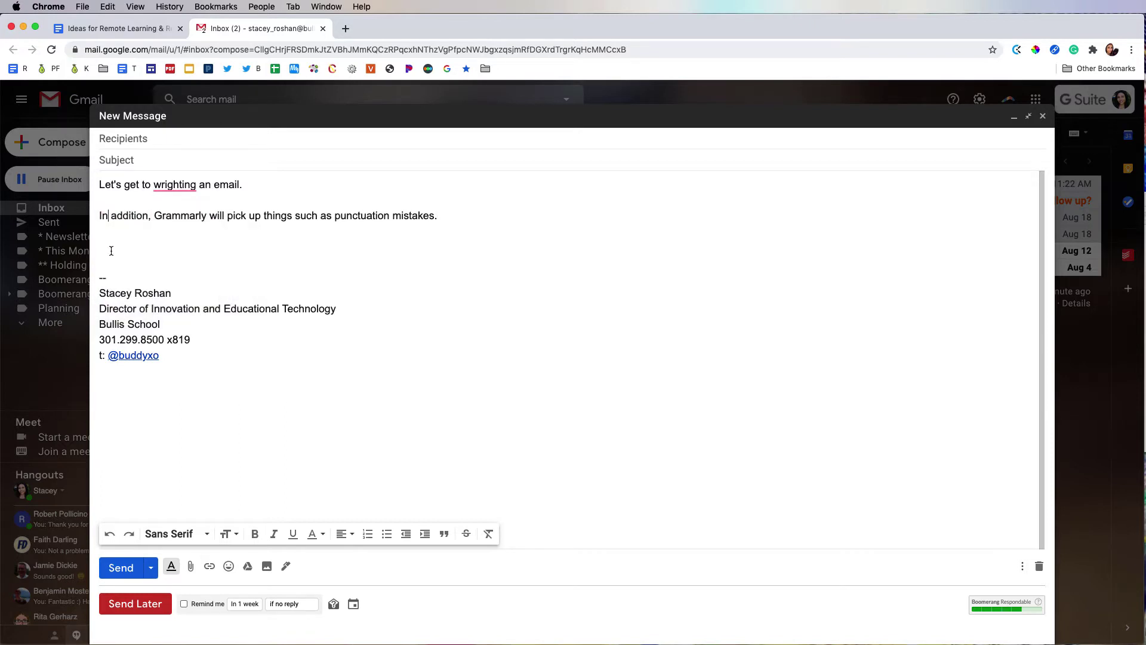
mouse_move(176, 185)
mouse_move(117, 215)
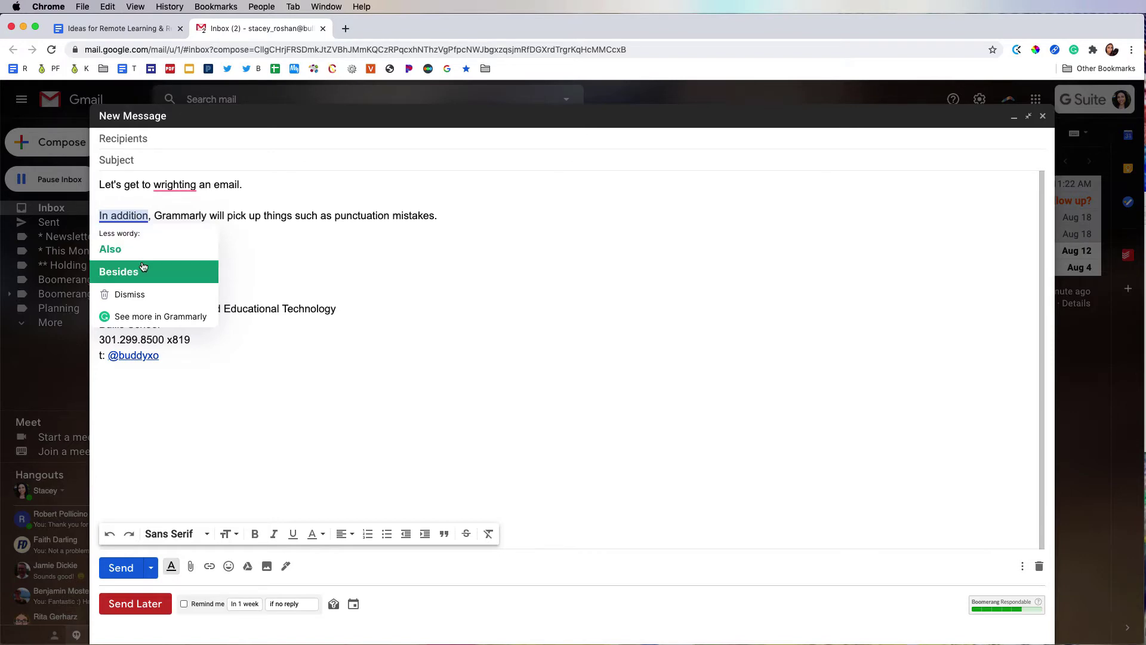
Step: In the full Grammarly editor, expand the 'In addition' conciseness alert and read its explanation
click(167, 316)
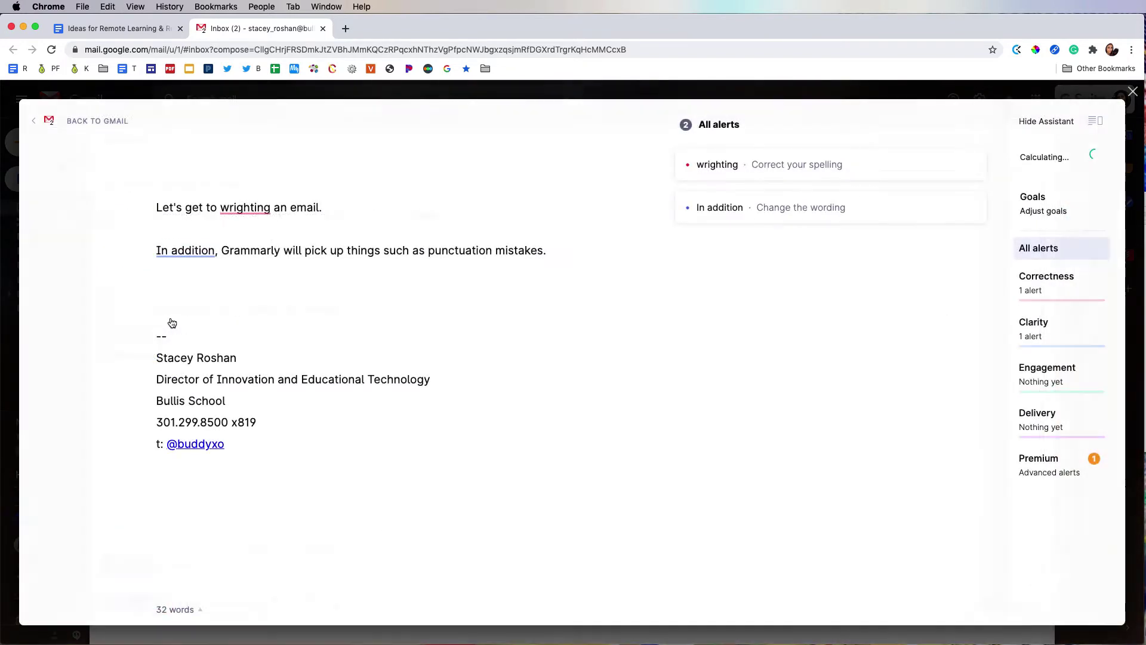
click(187, 250)
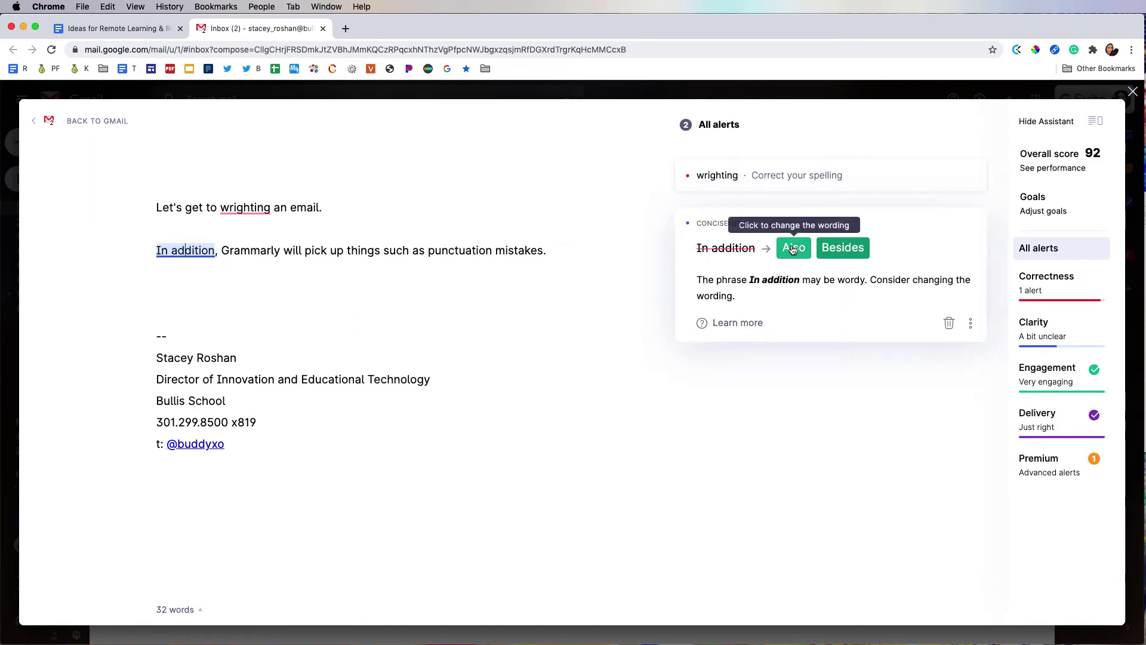
click(744, 323)
scroll(774, 377, down, 2)
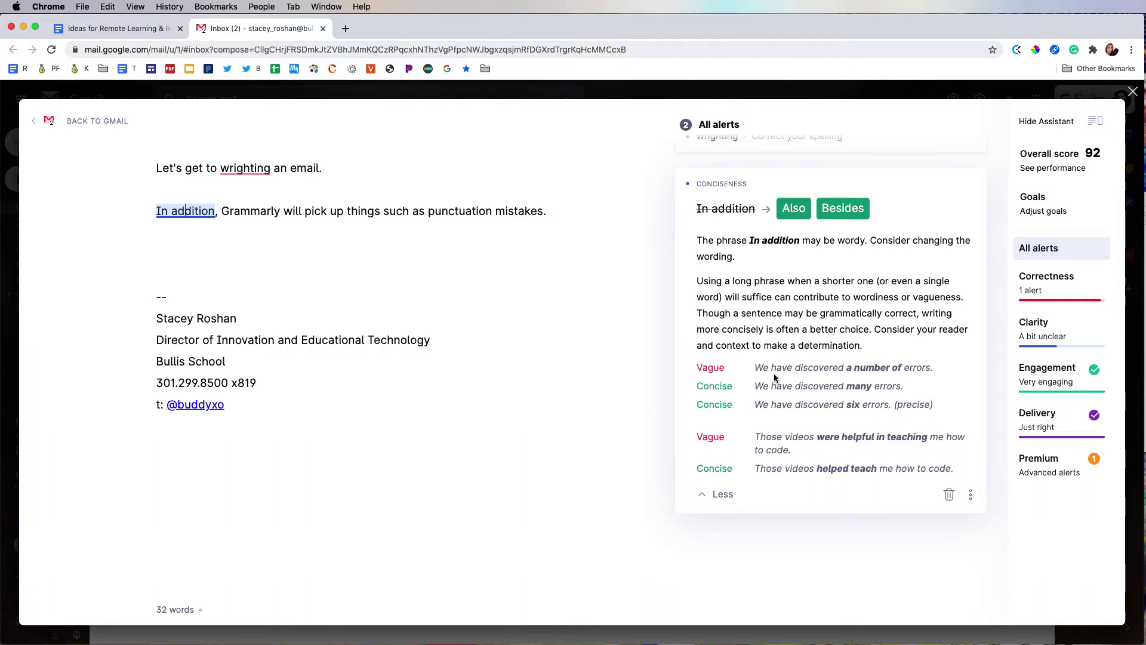
scroll(773, 374, up, 2)
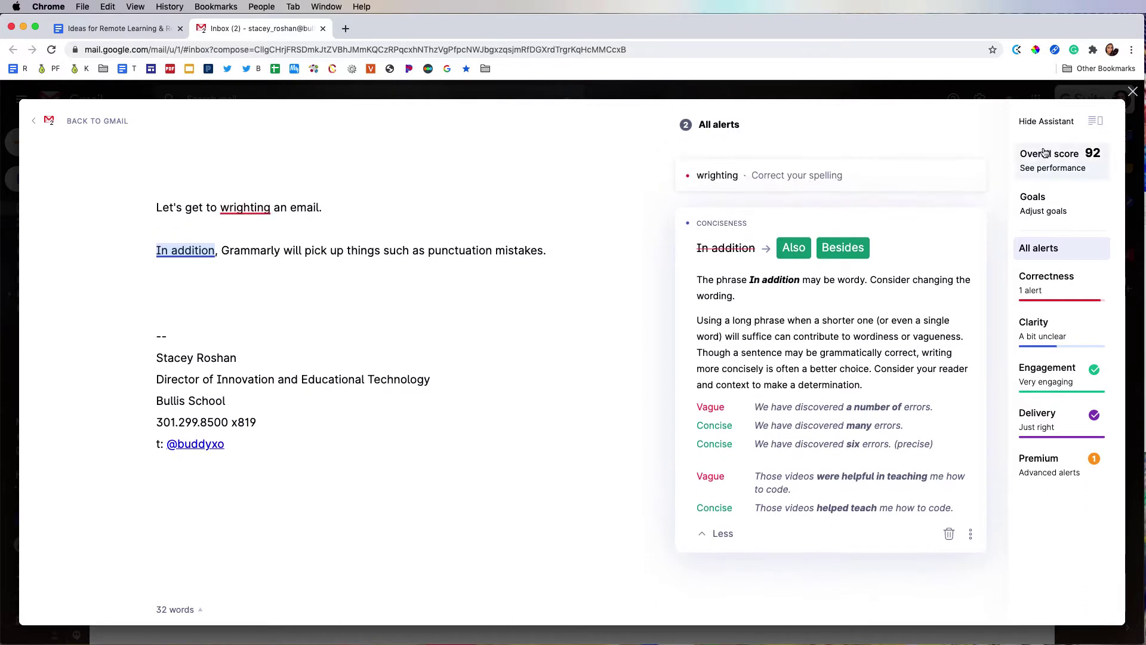
Step: Check the performance report, then leave goals at defaults after toggling Urgent and Confident off
click(1057, 166)
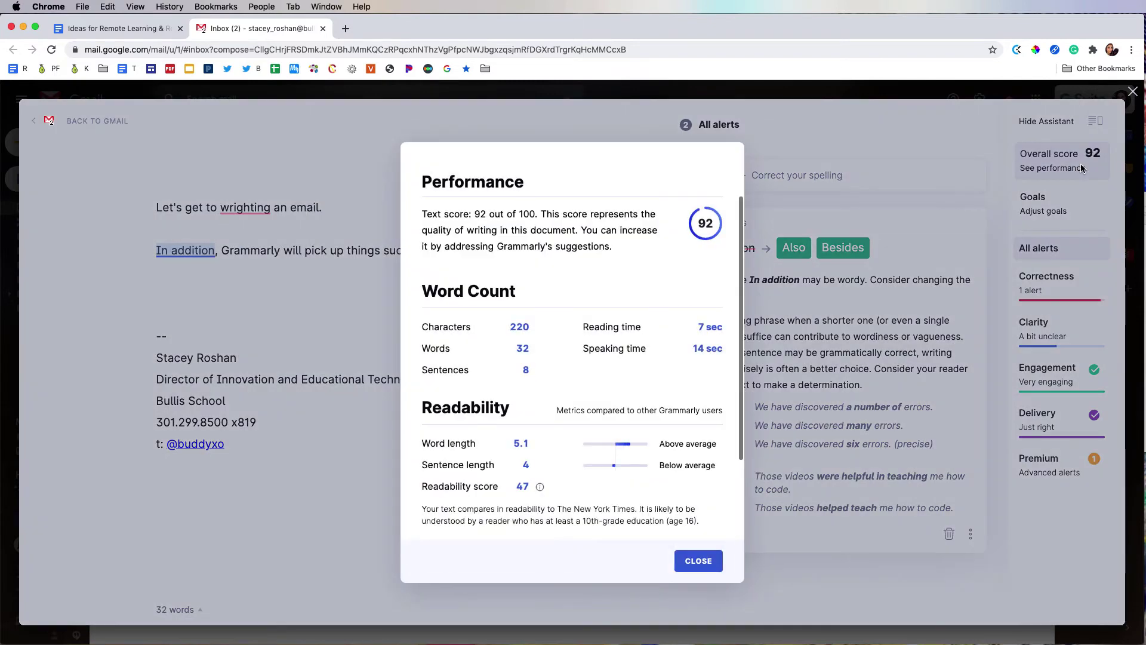
click(677, 563)
click(1049, 205)
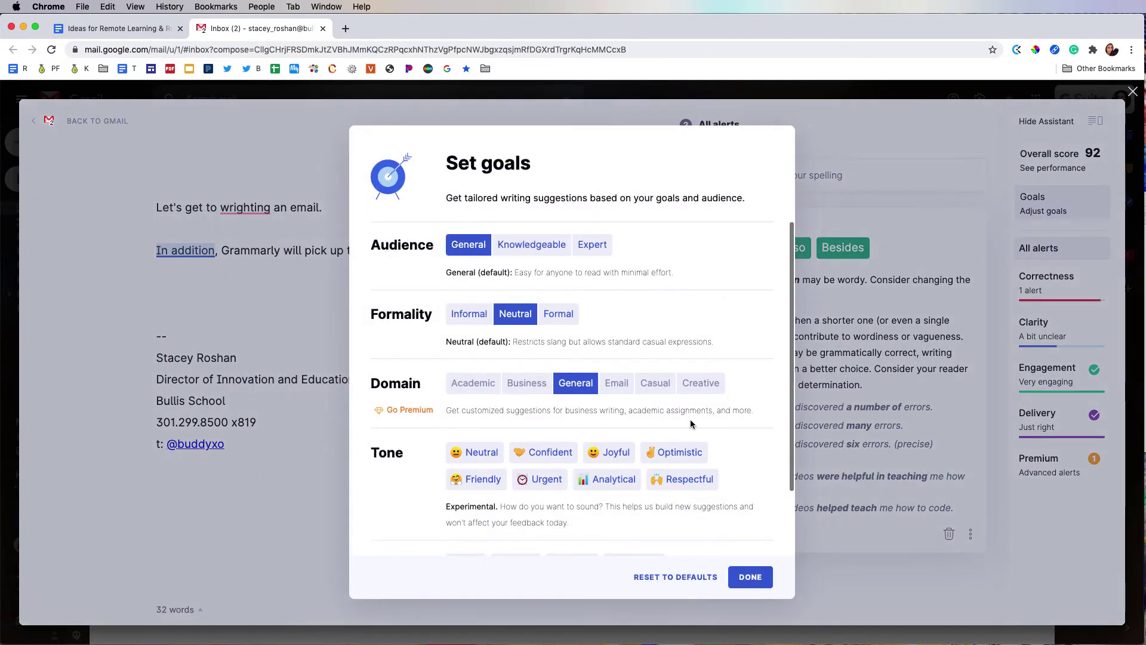
click(528, 475)
click(528, 476)
click(543, 452)
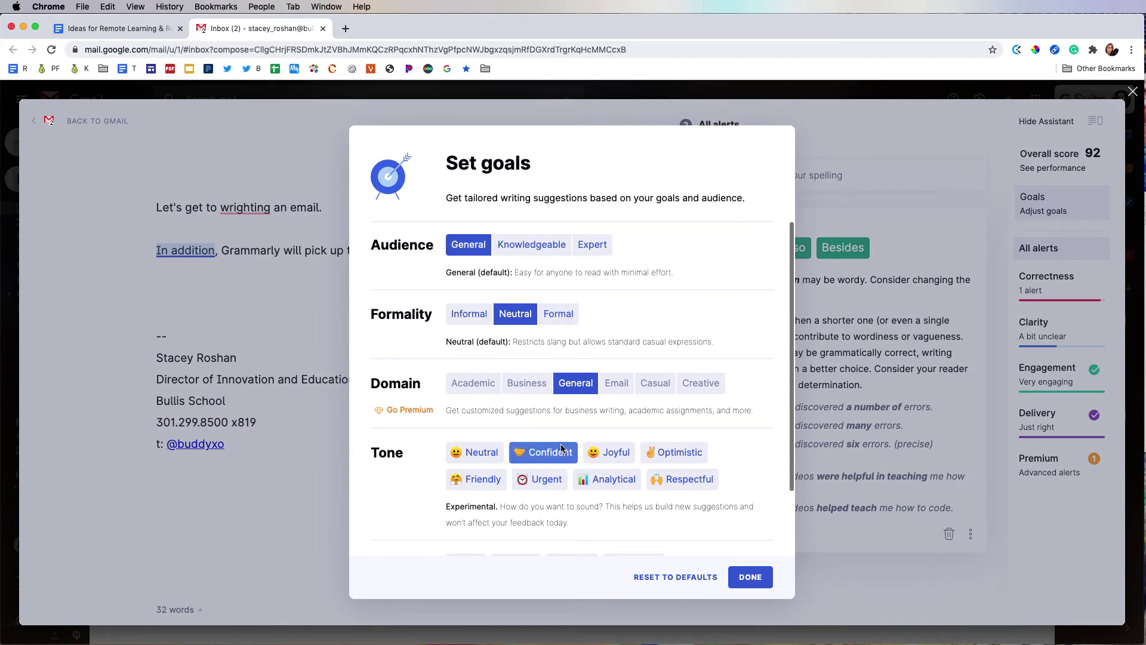
click(544, 452)
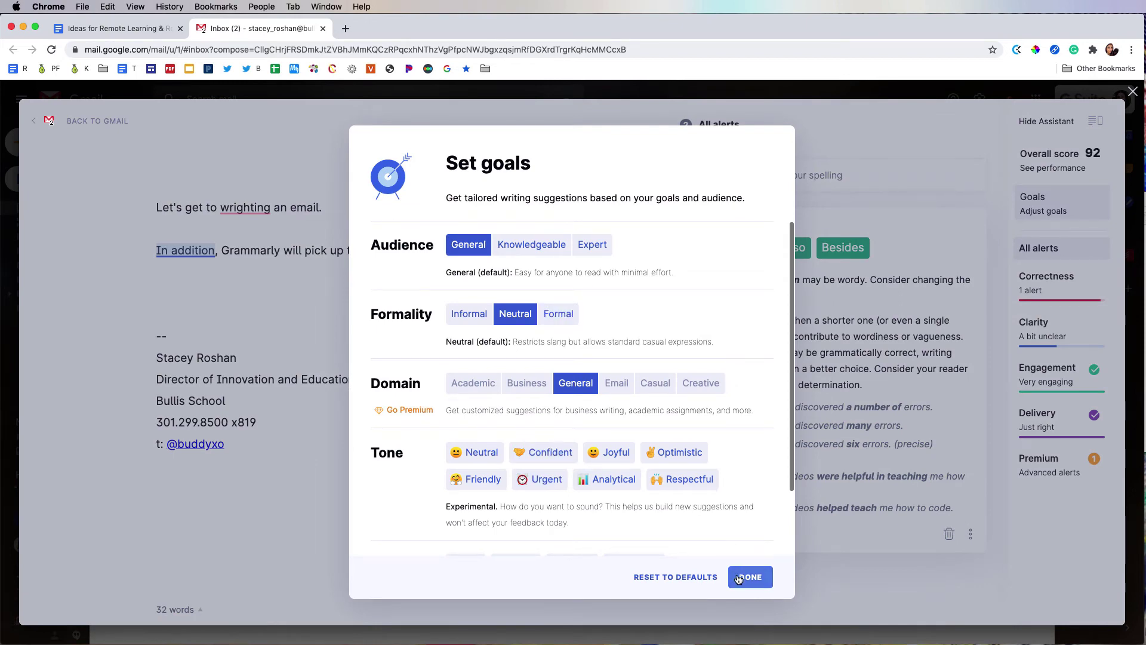
click(749, 576)
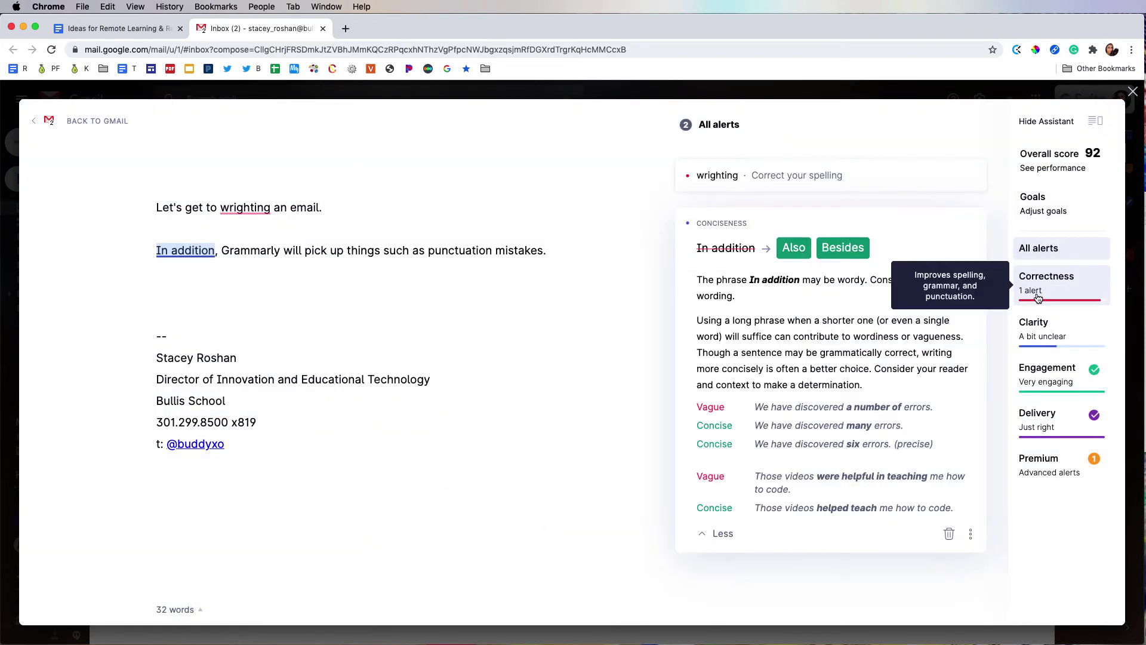
Step: Show the Premium alerts with one Outdated Language issue, then return to the Gmail tab
click(1078, 463)
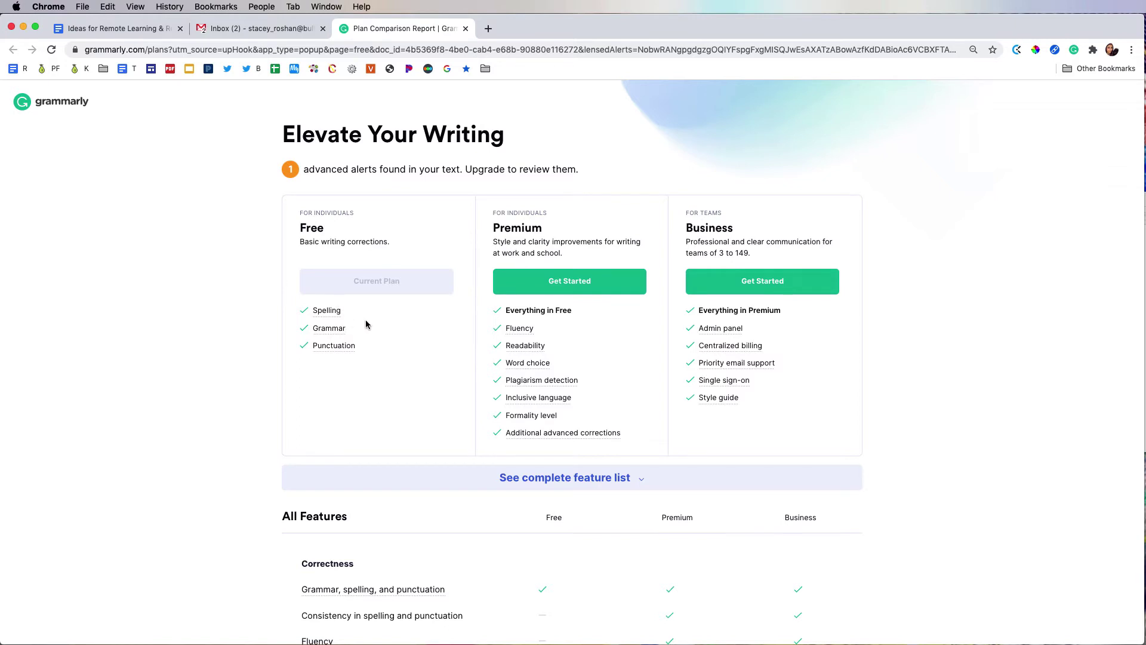
click(260, 29)
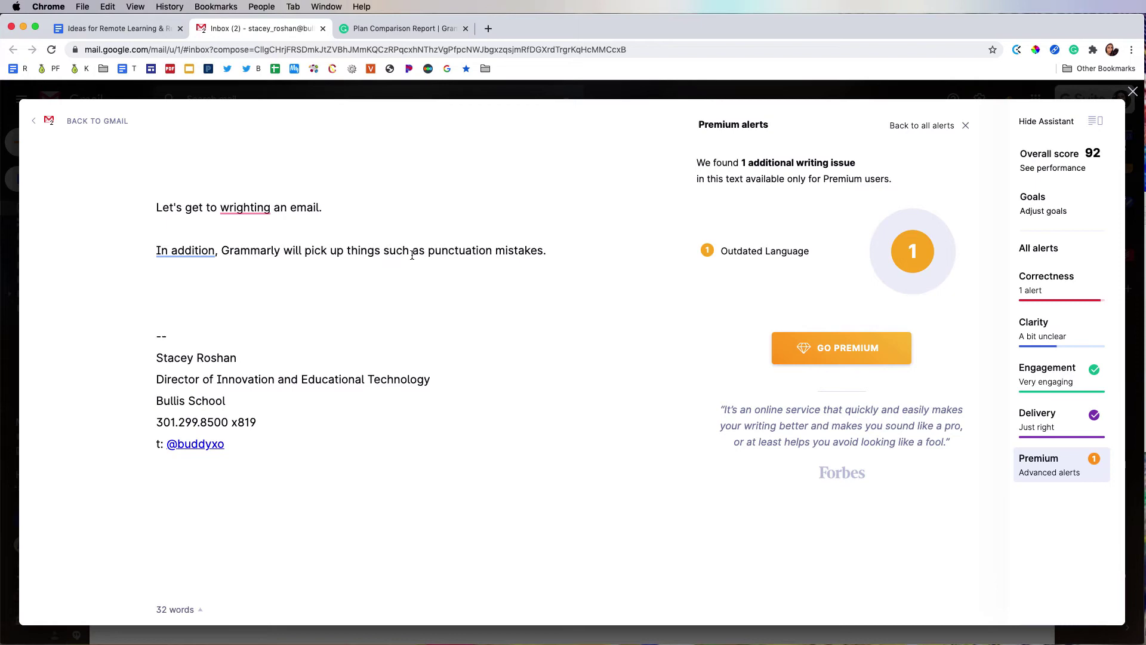
Step: Switch to the 'Ideas for Remote Learning & Remote Teaching' doc and have Grammarly check it
click(41, 124)
click(114, 29)
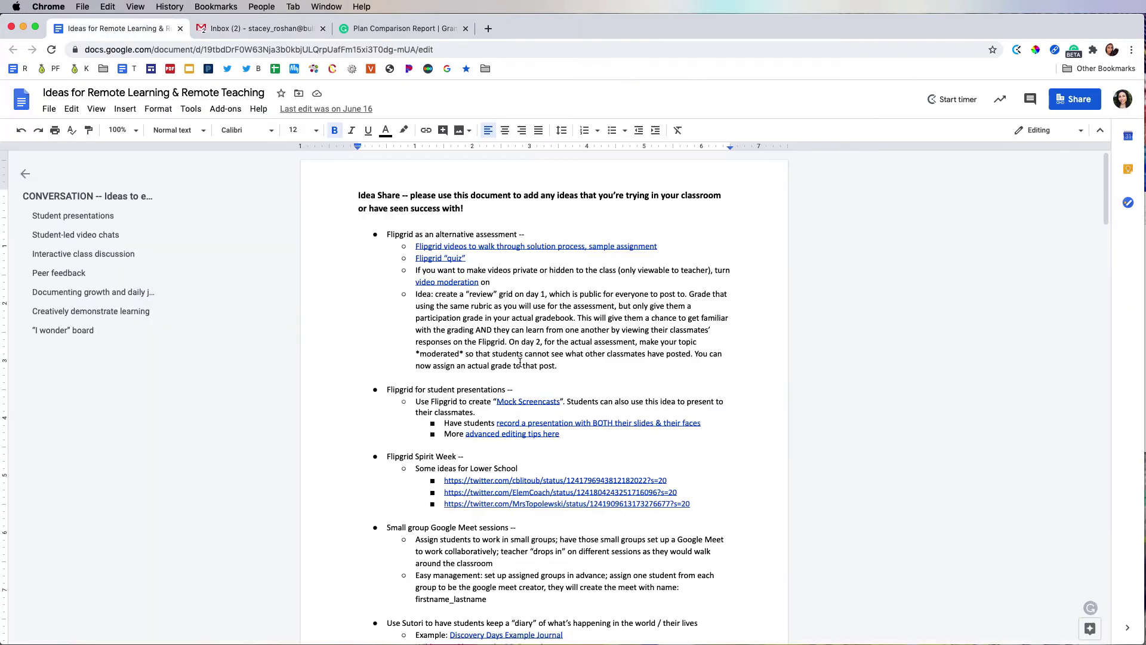
scroll(529, 362, down, 5)
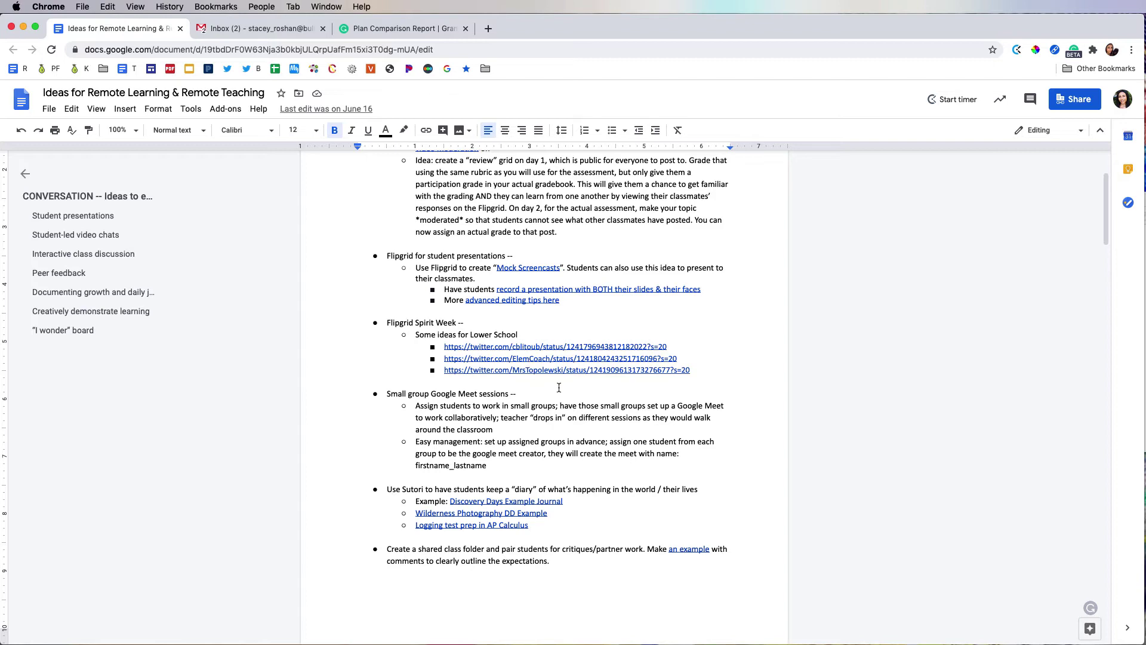
scroll(558, 279, up, 3)
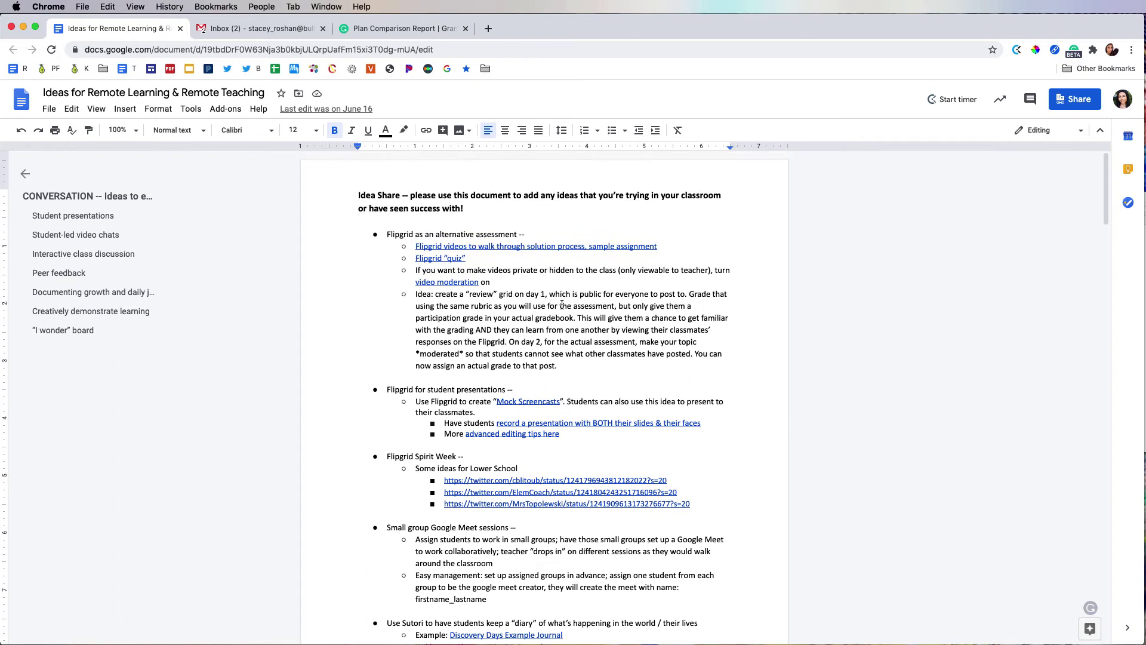
click(1089, 609)
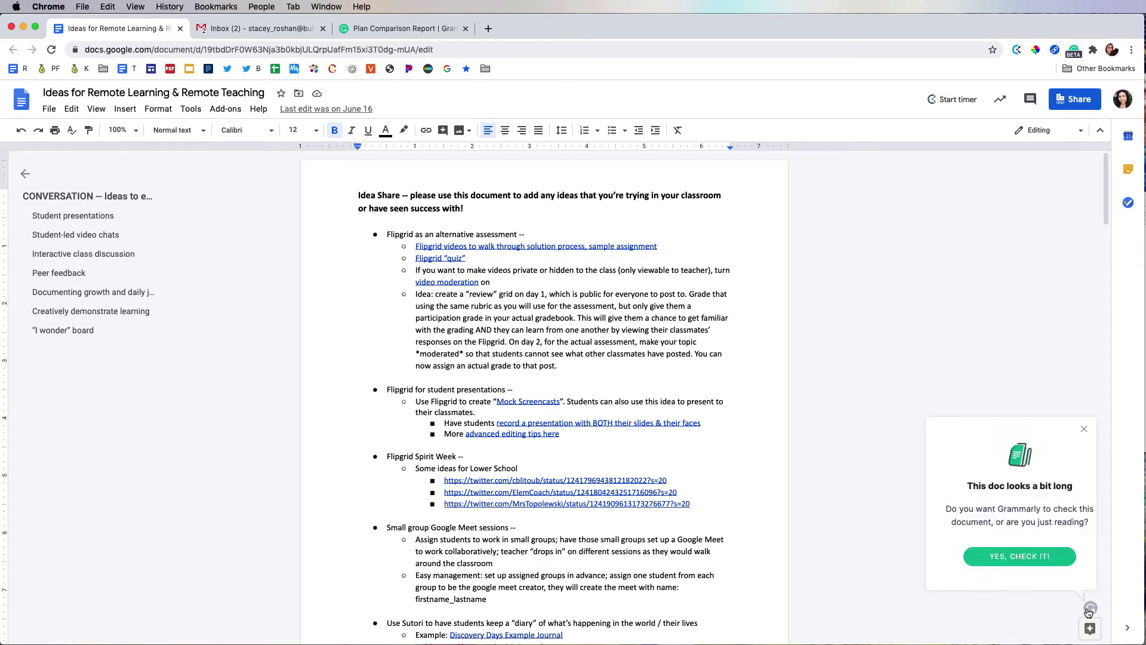
click(1062, 565)
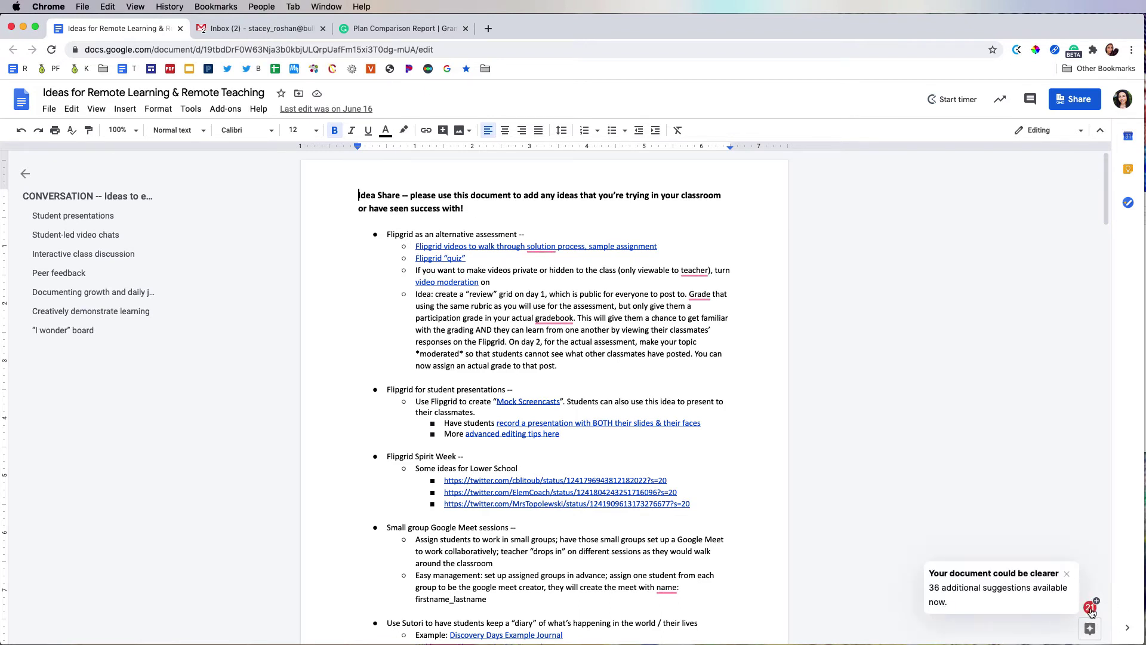
Step: Open the Grammarly sidebar and read the Formality note about ending a sentence with 'with'
click(1018, 603)
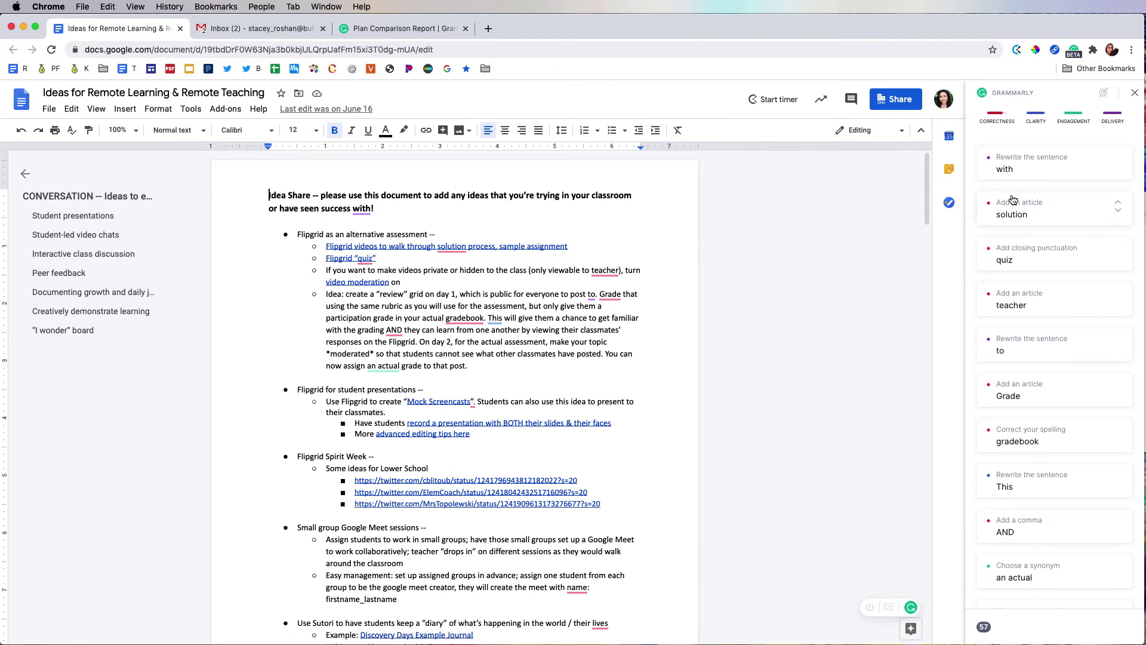
click(1037, 170)
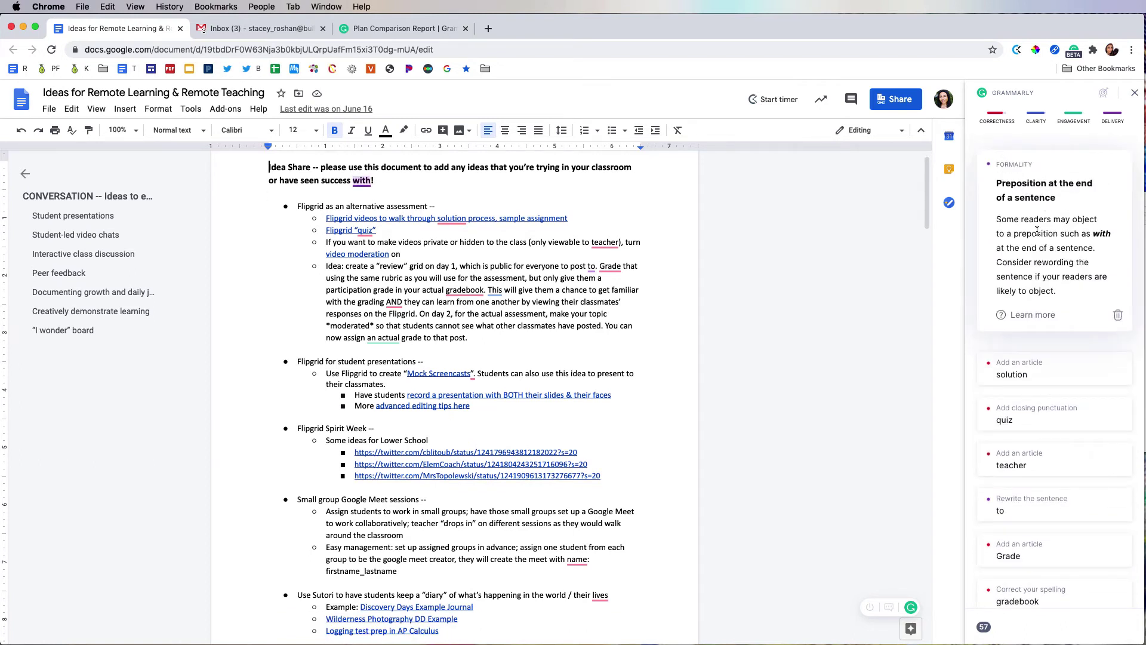
click(1043, 316)
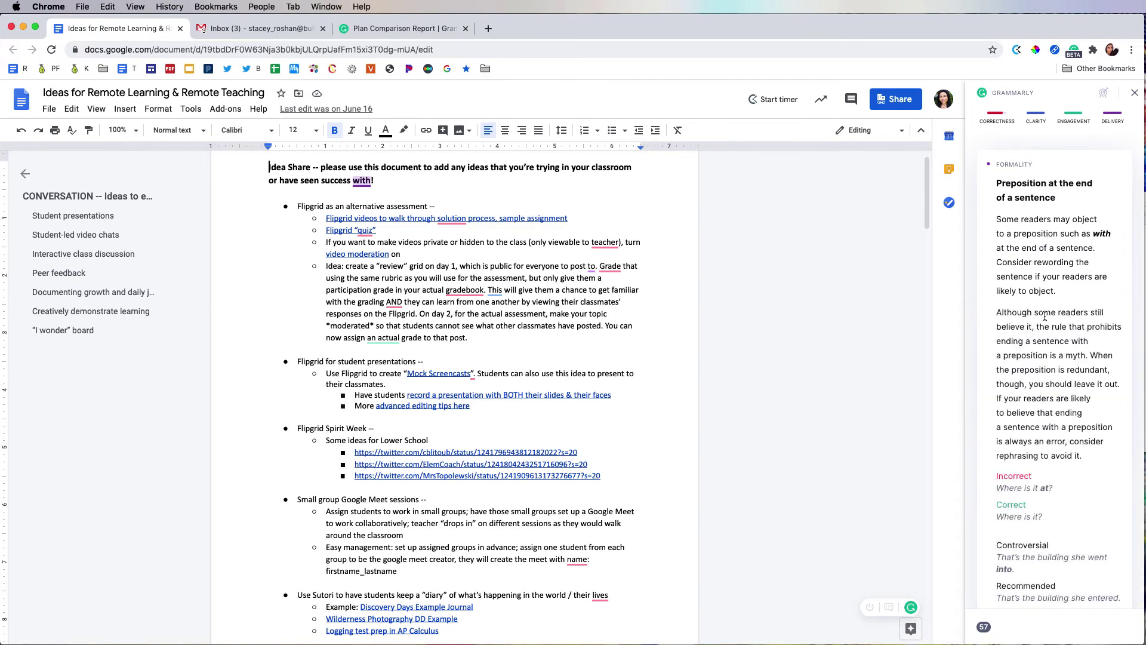
scroll(1045, 317, down, 3)
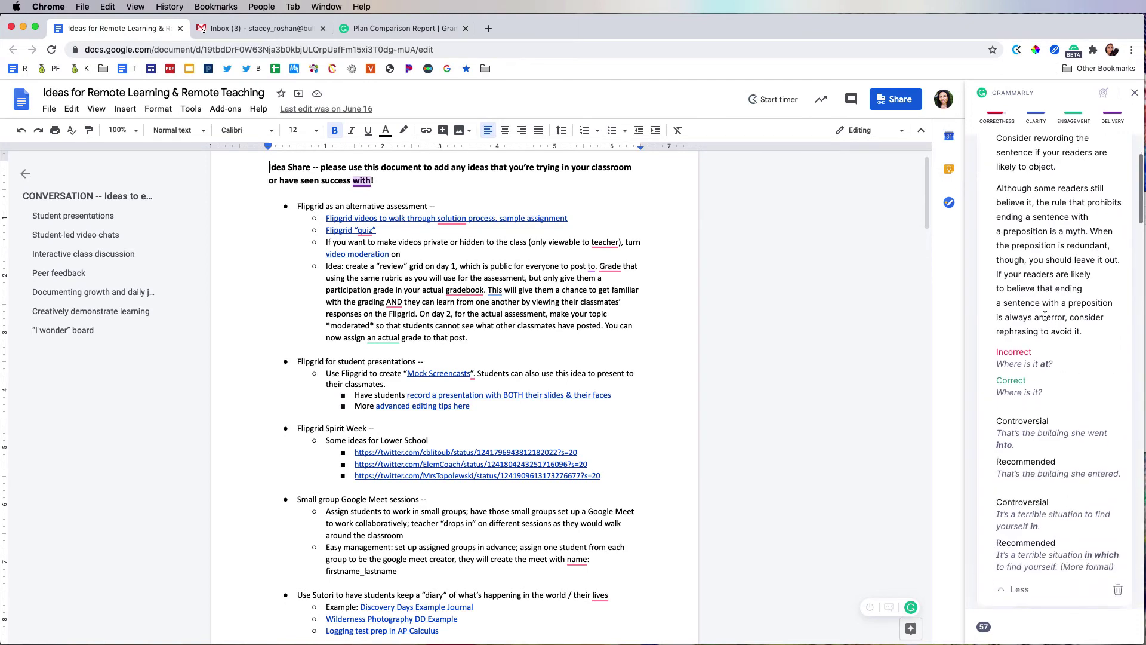
scroll(1045, 317, down, 2)
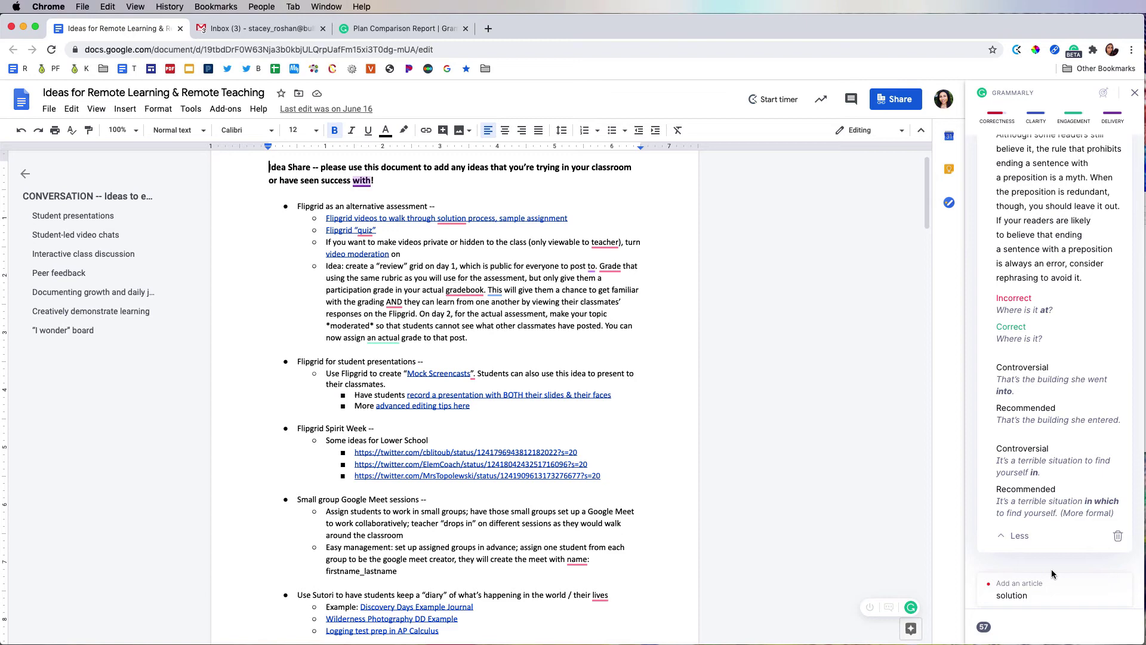
click(1018, 537)
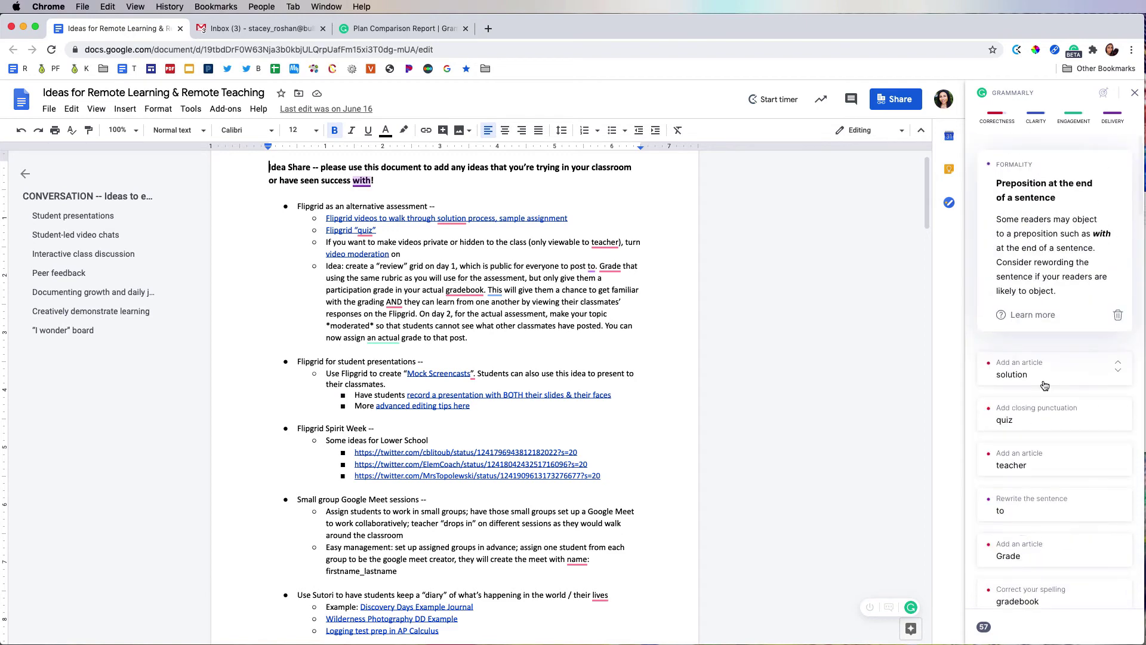
Step: Expand the misplaced quotation mark, missing article for 'name' and redundant 'individual' suggestion cards without applying them
scroll(1044, 385, down, 5)
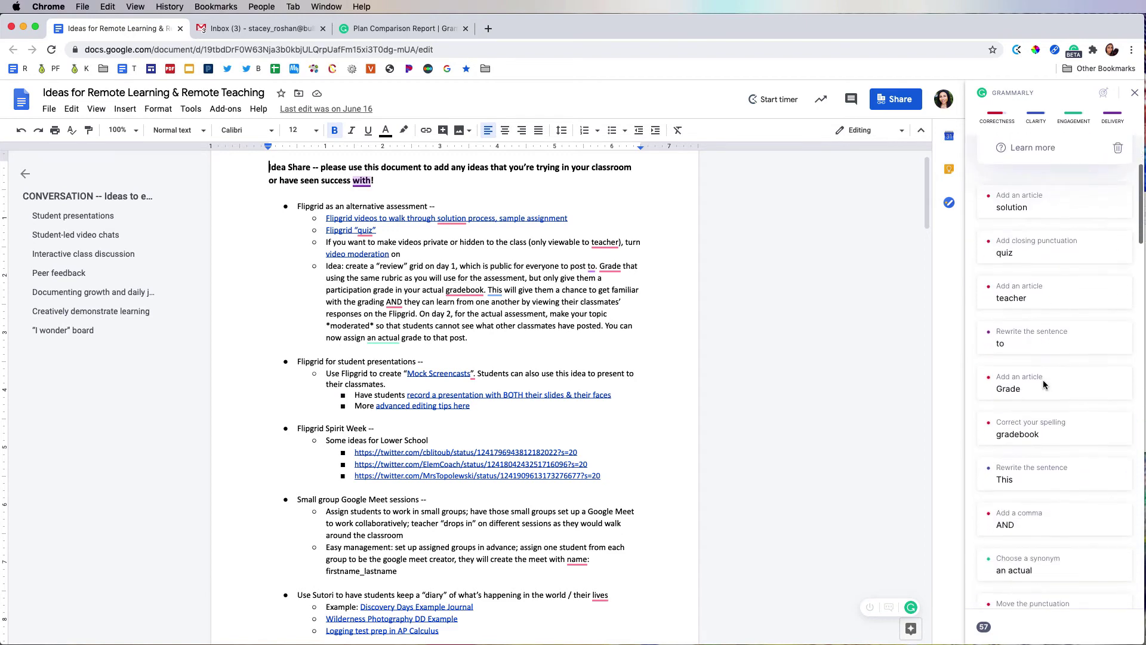
scroll(1044, 385, down, 4)
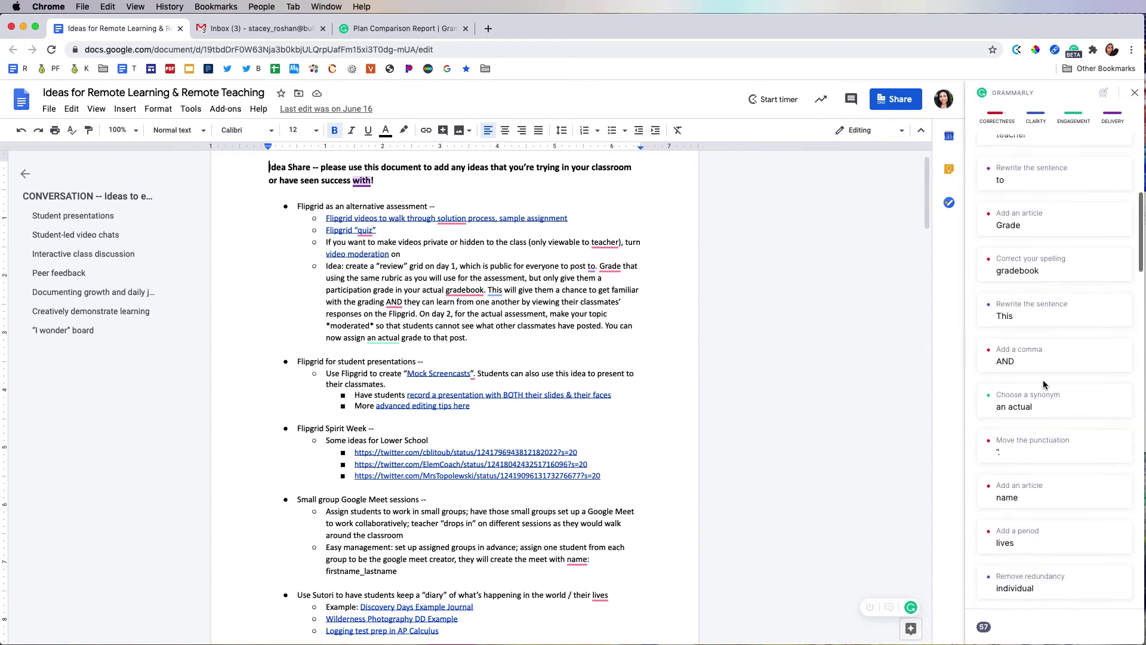
click(1044, 402)
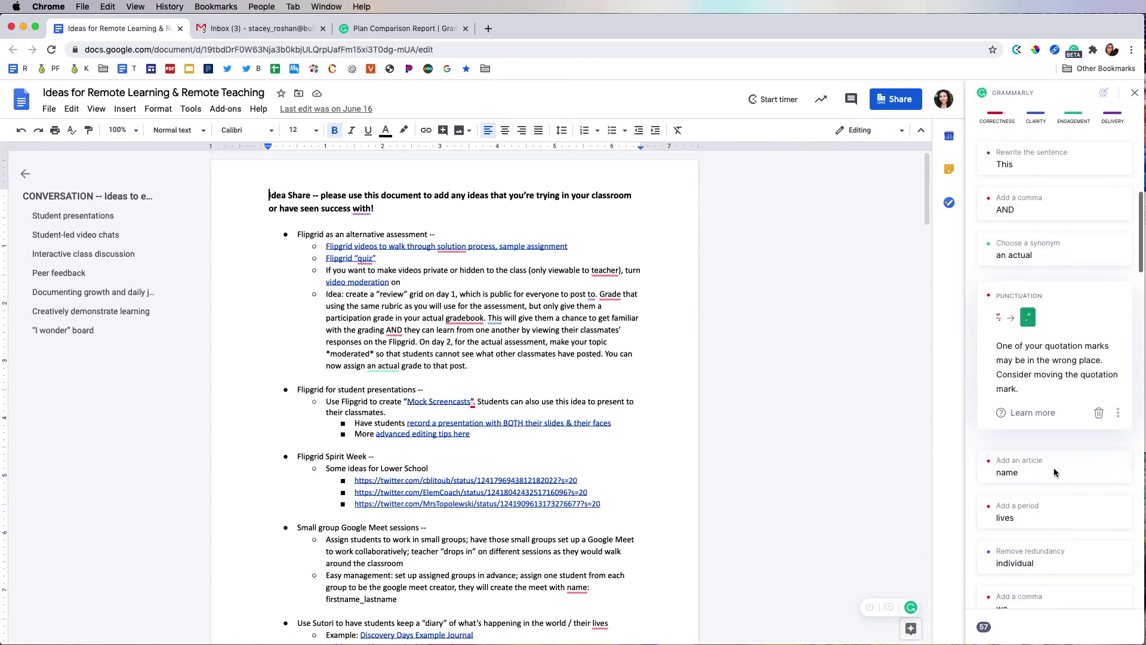
click(1039, 470)
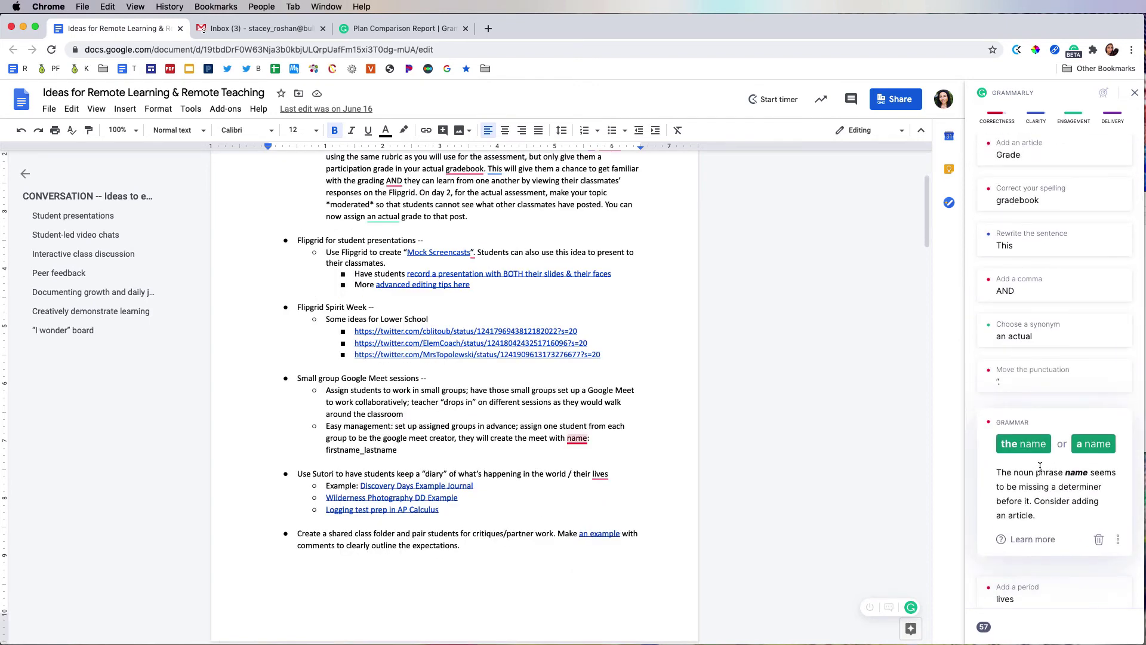
scroll(1038, 430, down, 5)
click(1034, 398)
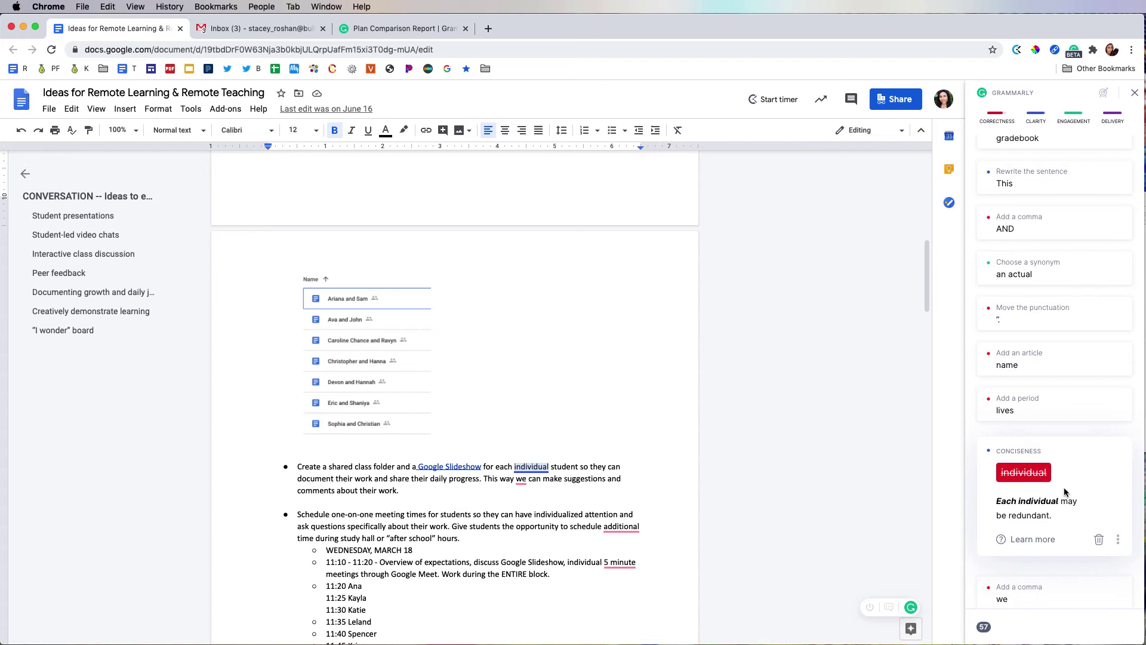
scroll(1065, 492, down, 10)
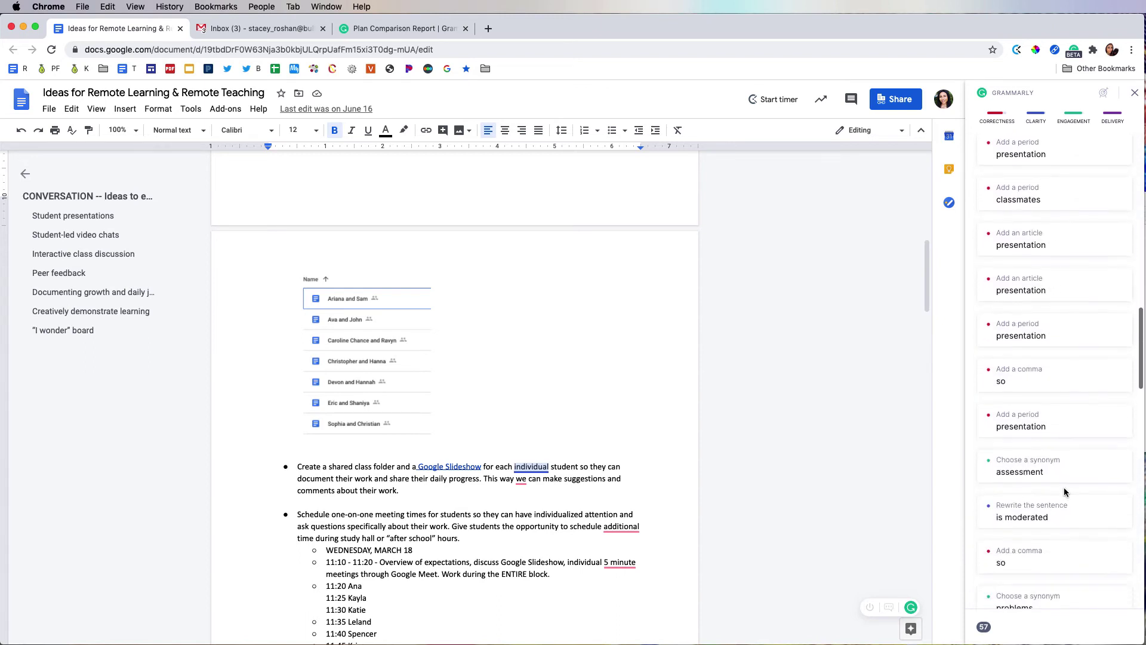
scroll(1066, 490, down, 3)
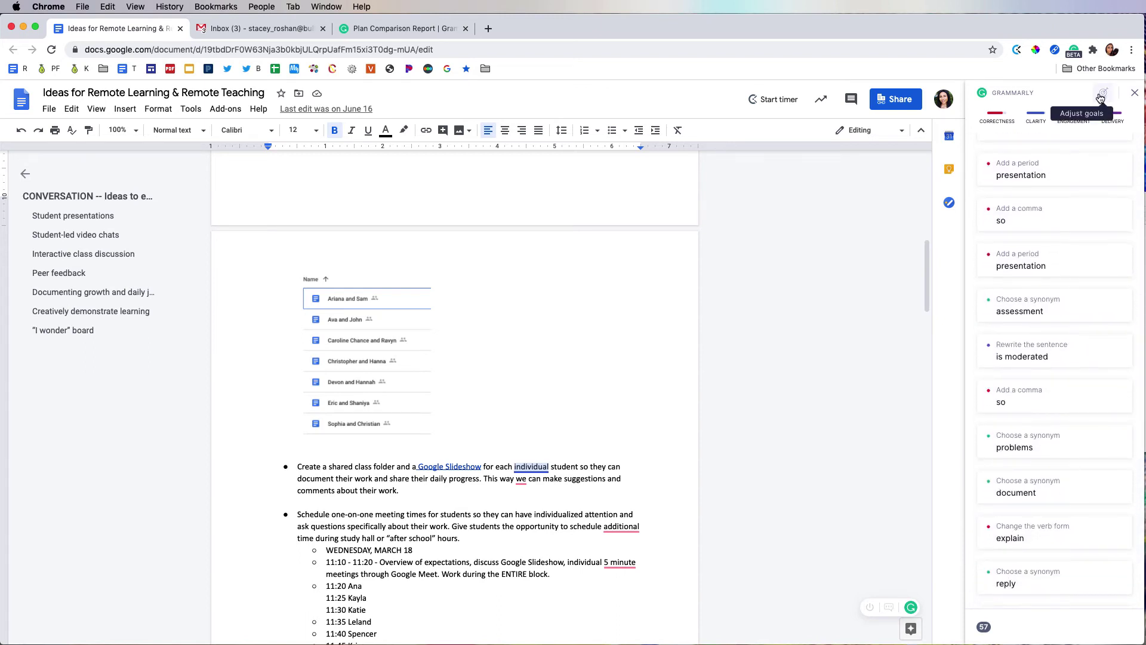
Step: Keep the writing goals at Knowledgeable, Neutral and General, then close the suggestions sidebar
click(1101, 95)
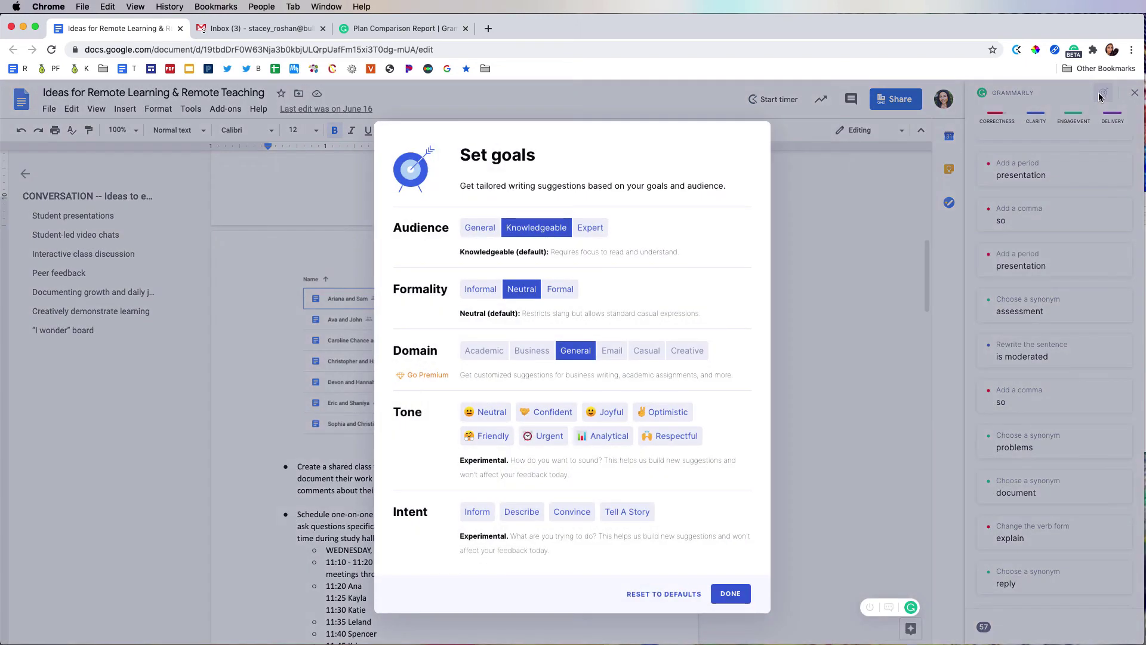
click(731, 598)
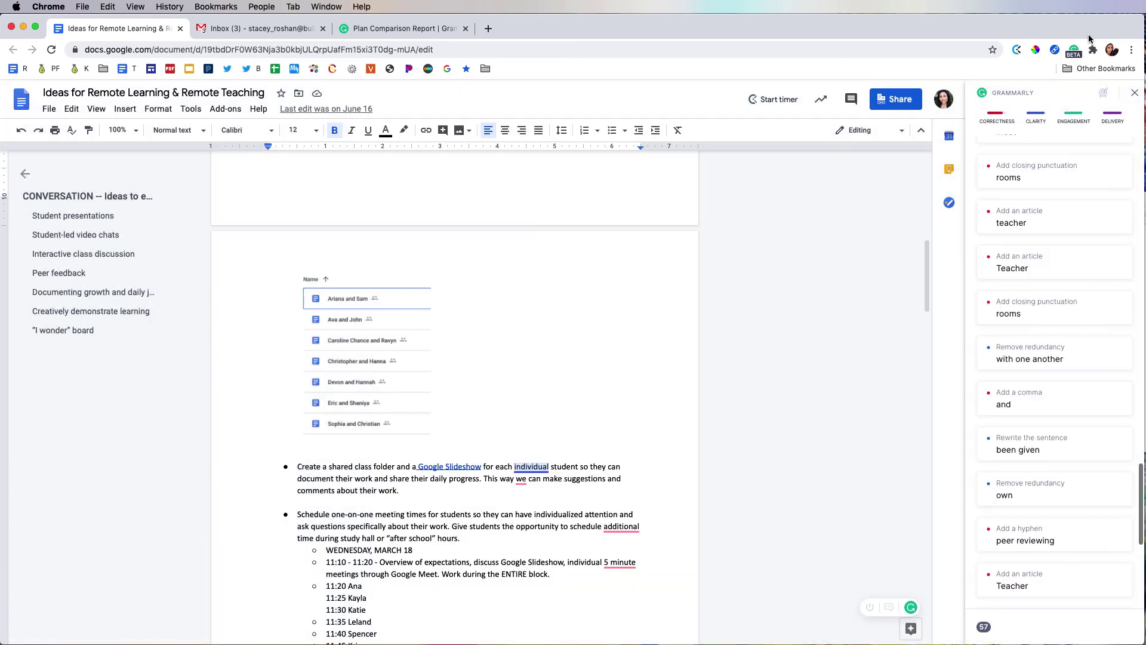
click(1133, 97)
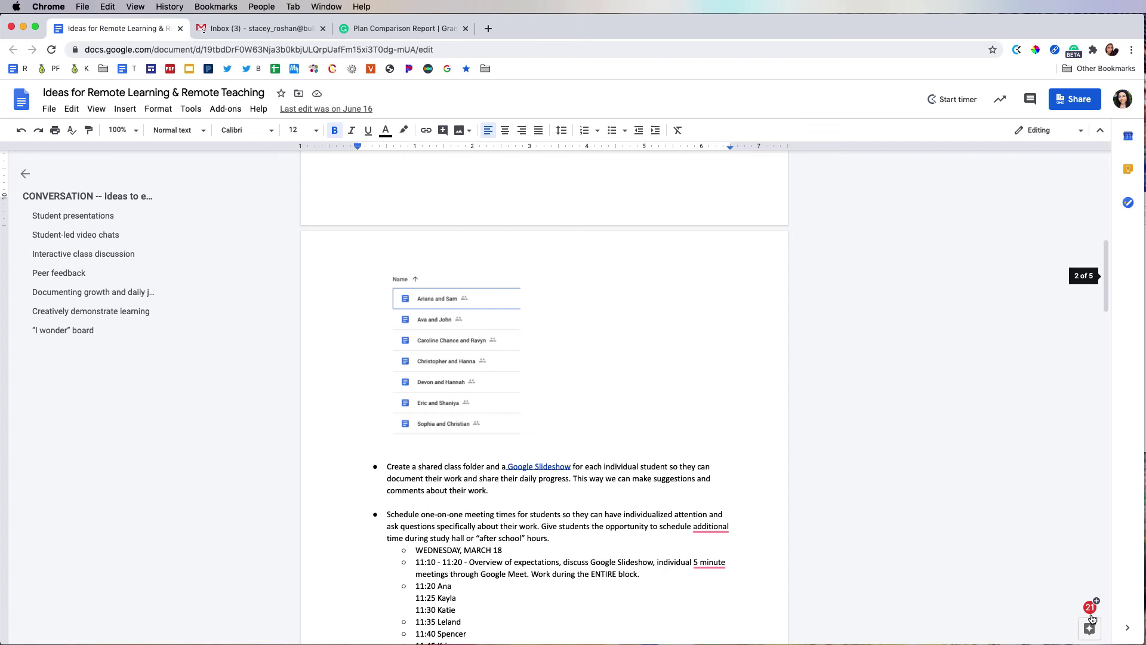
Step: Reopen the full list through '36 more in Assistant' and open the Grammarly toolbar icon
mouse_move(1093, 617)
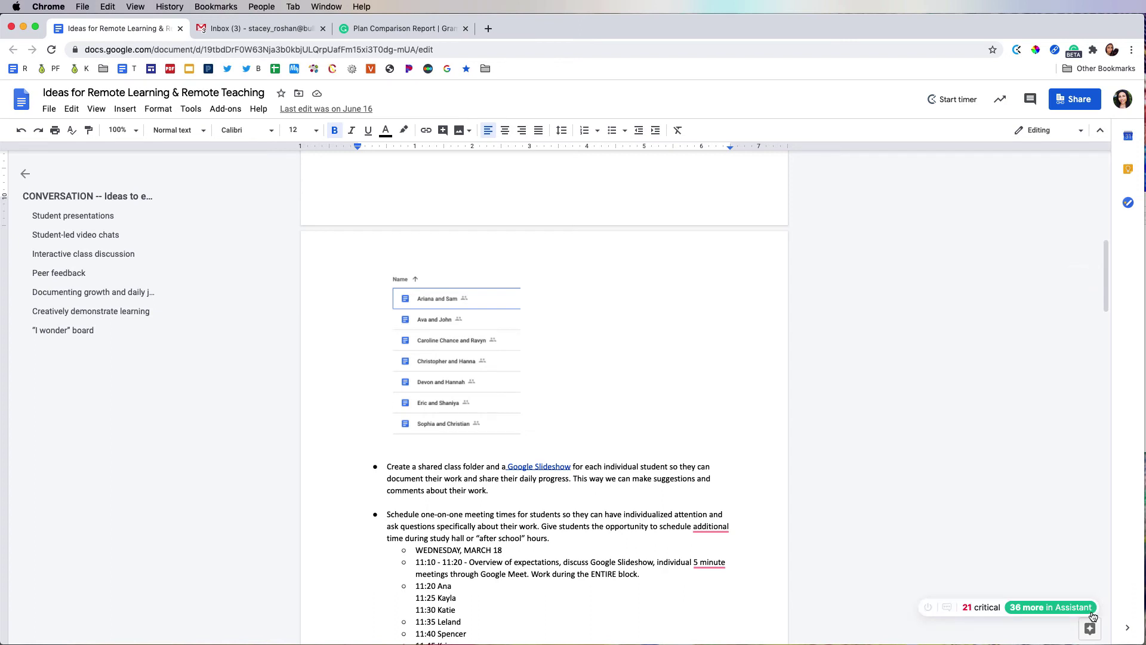
click(1076, 608)
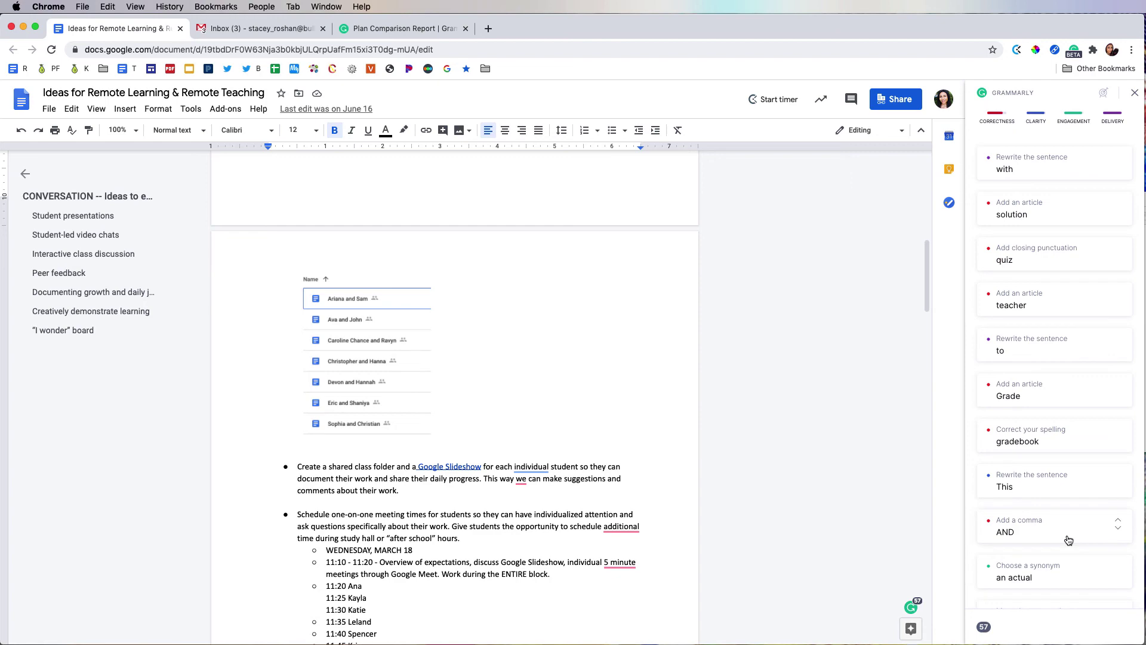
scroll(1068, 539, down, 5)
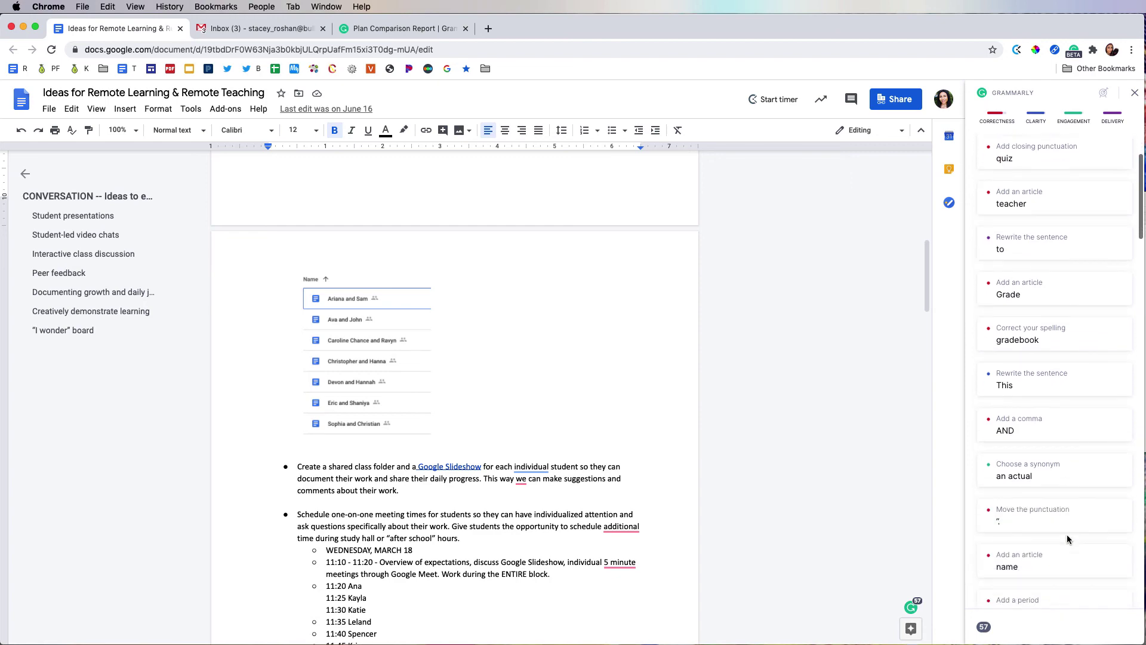
click(1075, 55)
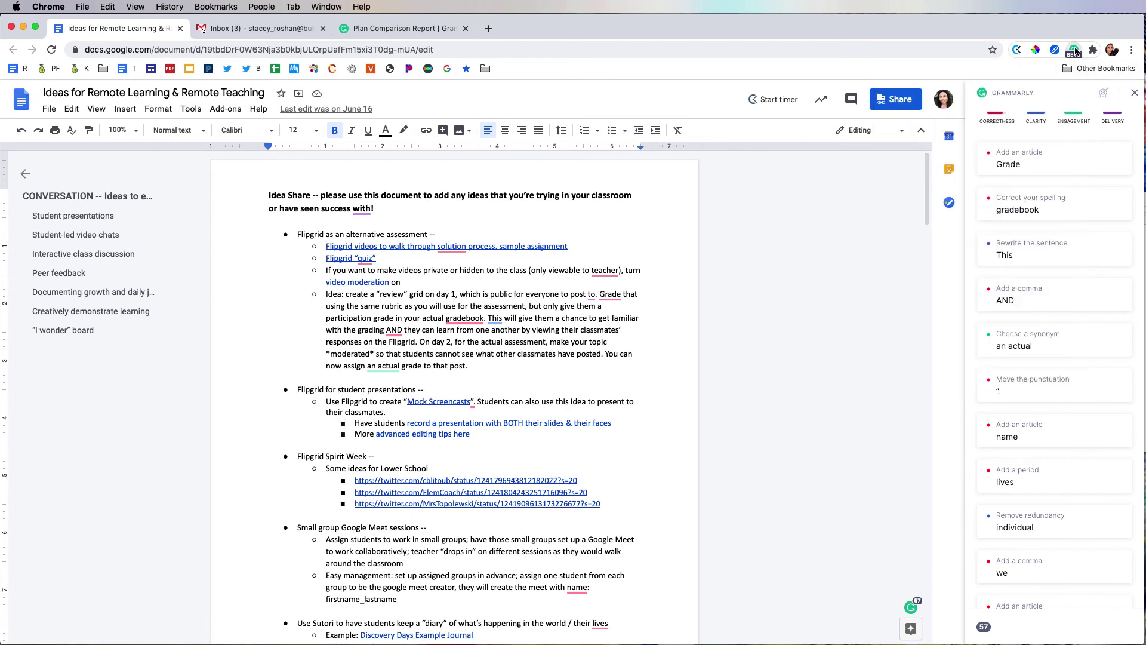
click(1075, 51)
double_click(442, 294)
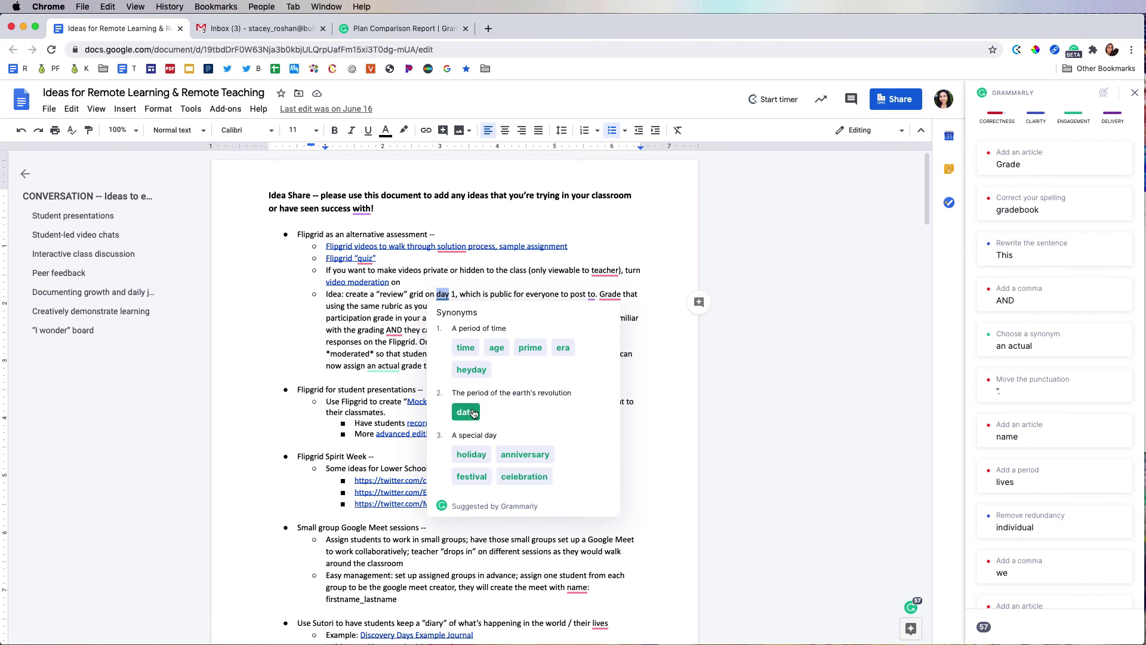
click(466, 348)
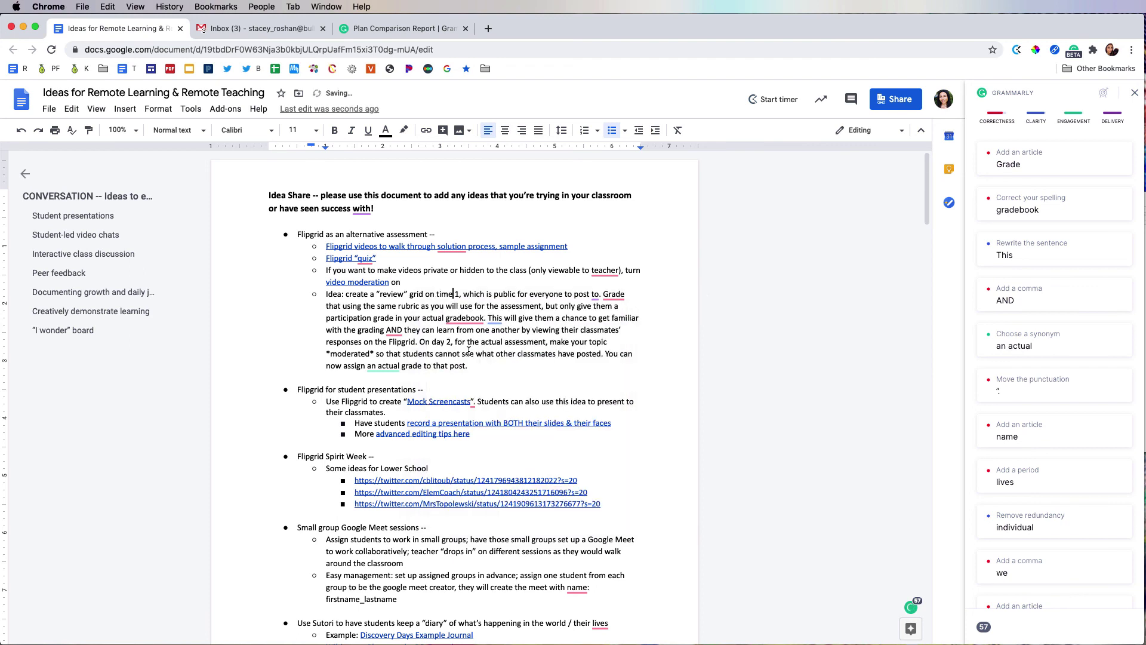
key(super+z)
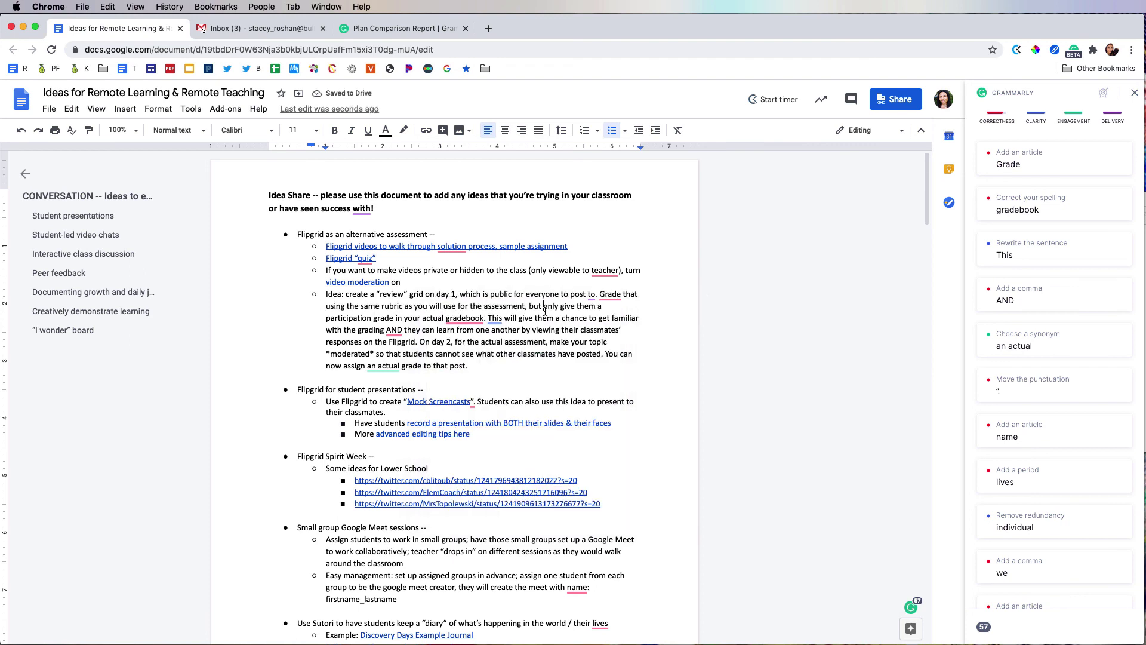
Step: Switch back to the Gmail tab with the Grammarly draft email
click(243, 31)
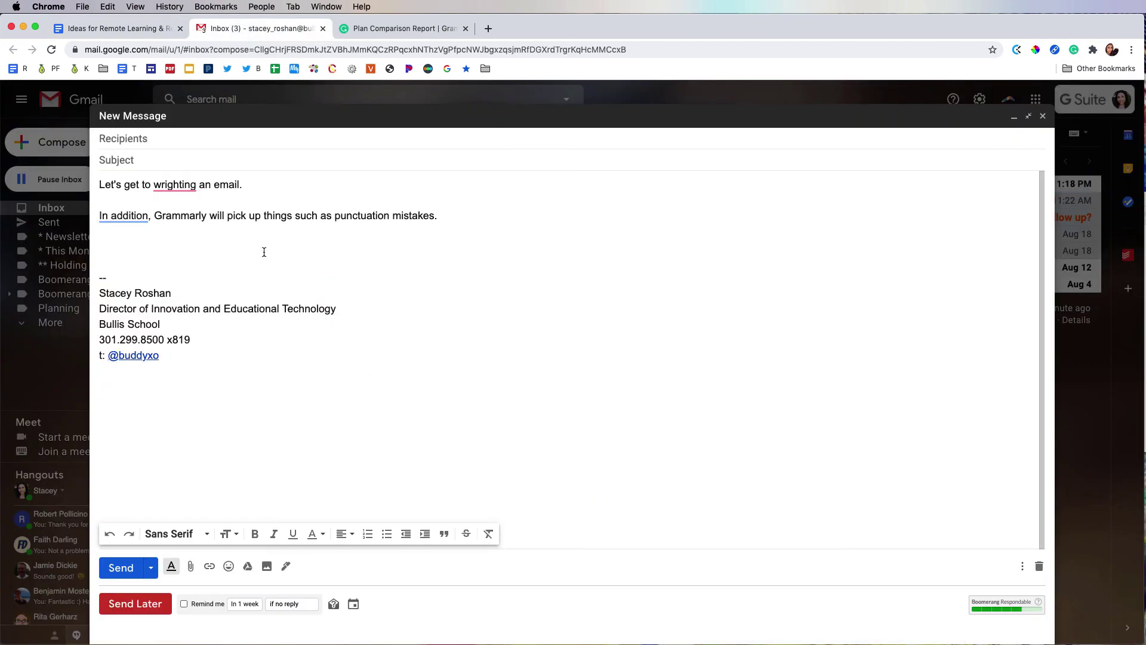